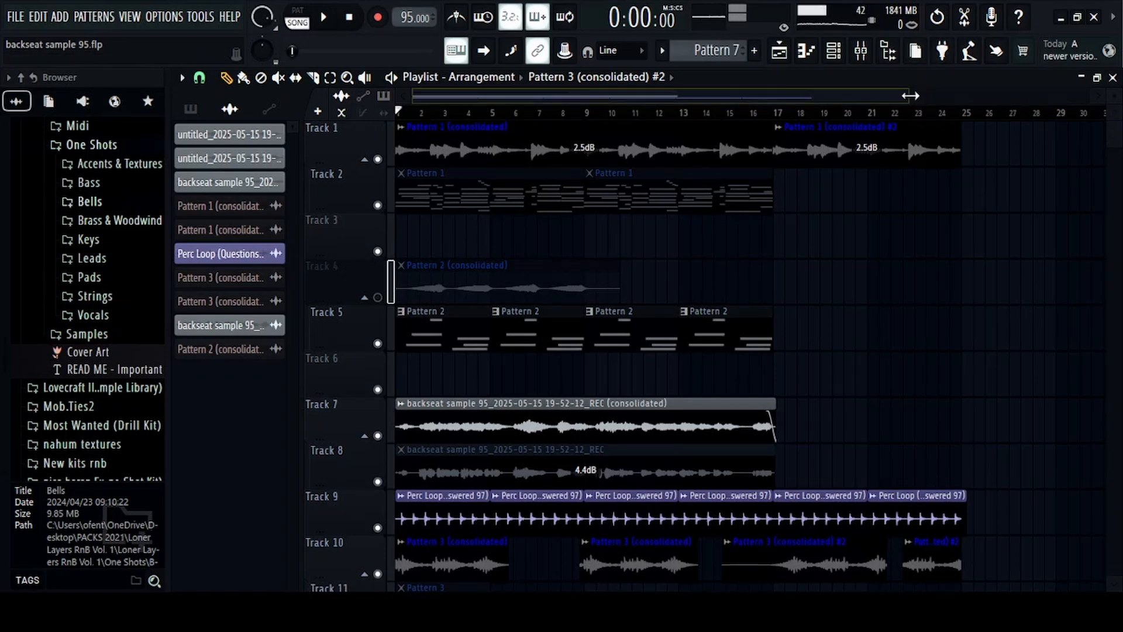
pyautogui.moveTo(908, 95); pyautogui.dragTo(842, 96)
pyautogui.scroll(-3, 899, 245)
pyautogui.scroll(3, 899, 244)
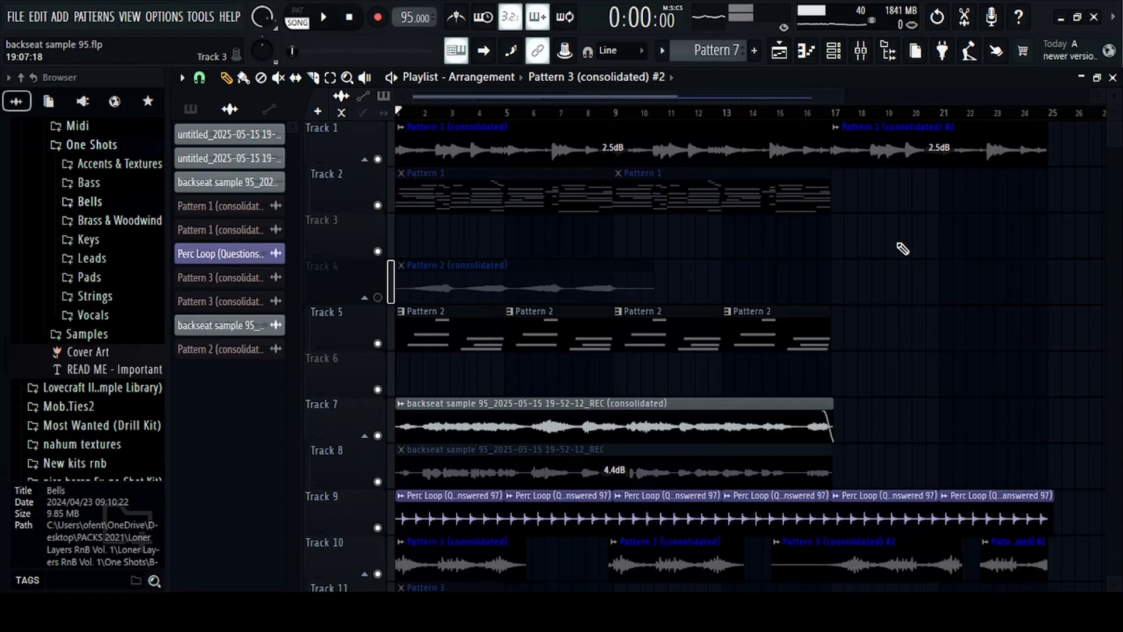
pyautogui.click(861, 52)
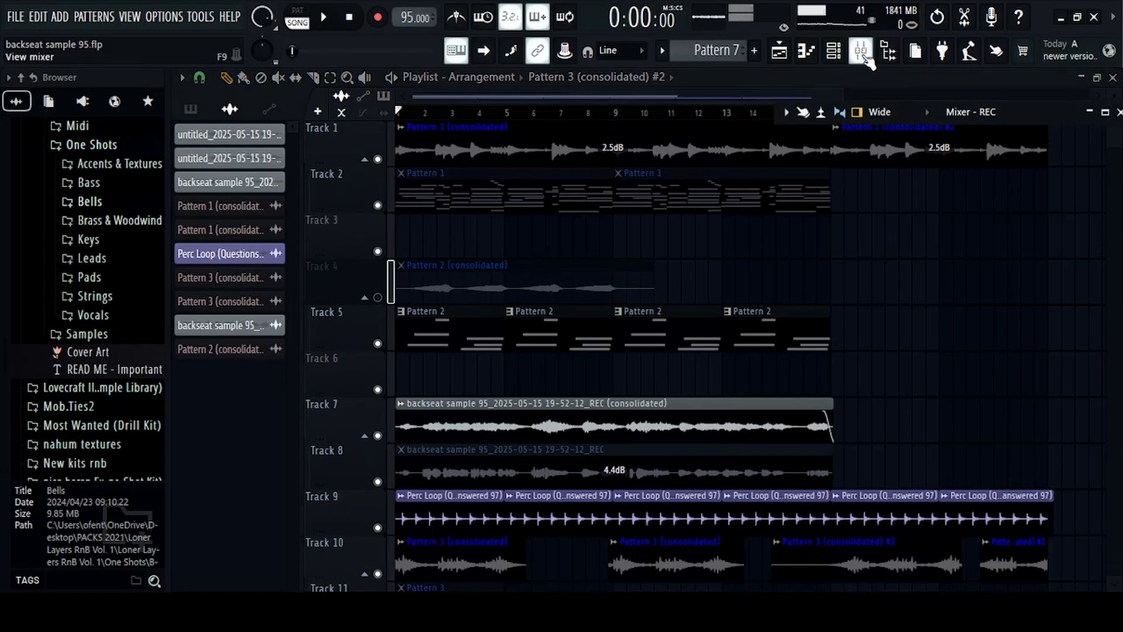
pyautogui.click(864, 54)
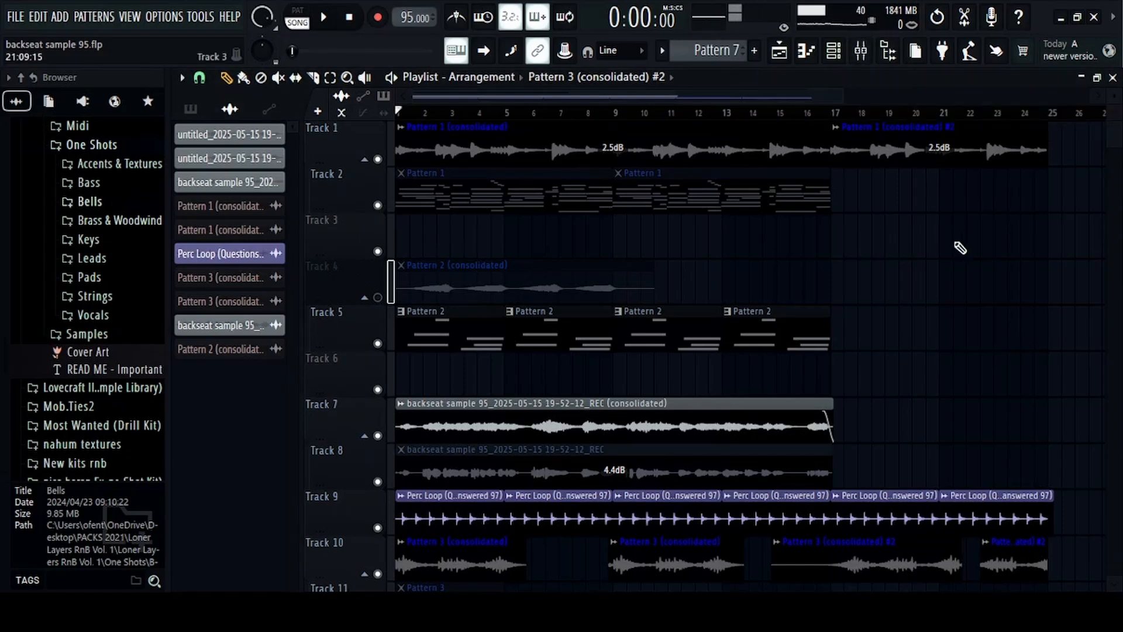
pyautogui.moveTo(845, 97); pyautogui.dragTo(939, 102)
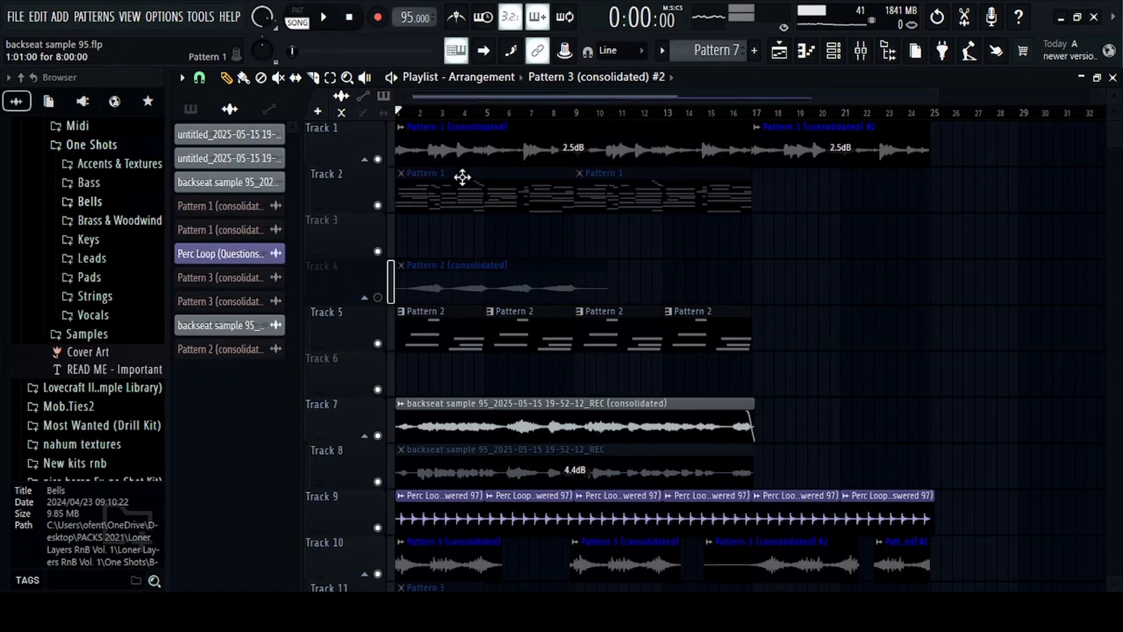
# Open Pattern 1's Pianoteq 6 STAGE notes from the arrangement in the piano roll
pyautogui.doubleClick(438, 195)
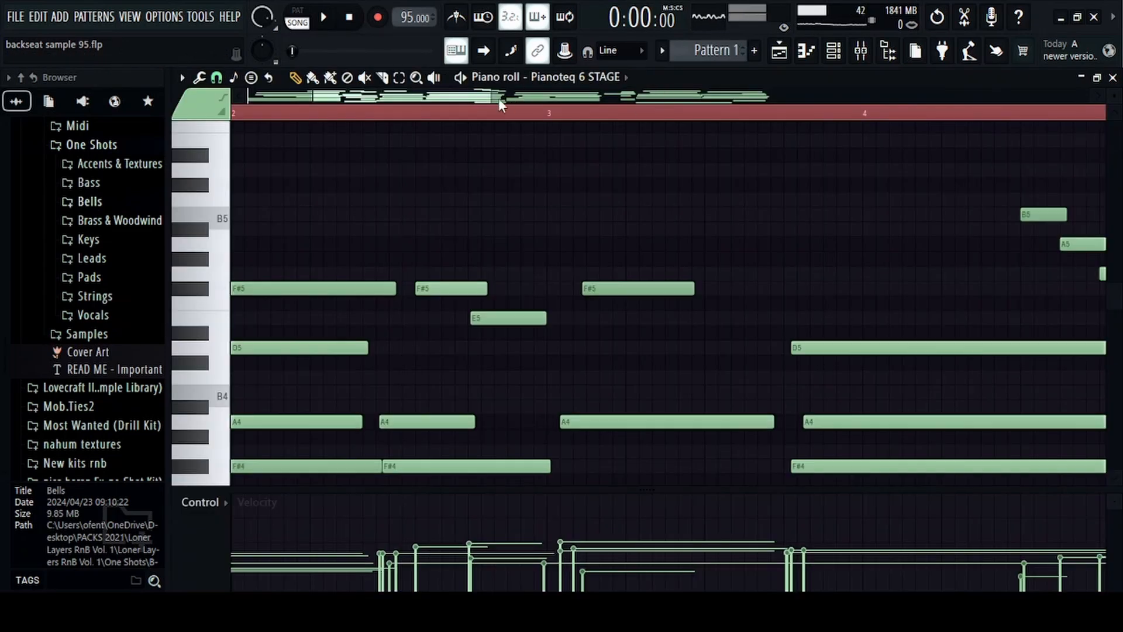
pyautogui.moveTo(498, 98); pyautogui.dragTo(295, 97)
pyautogui.click(833, 51)
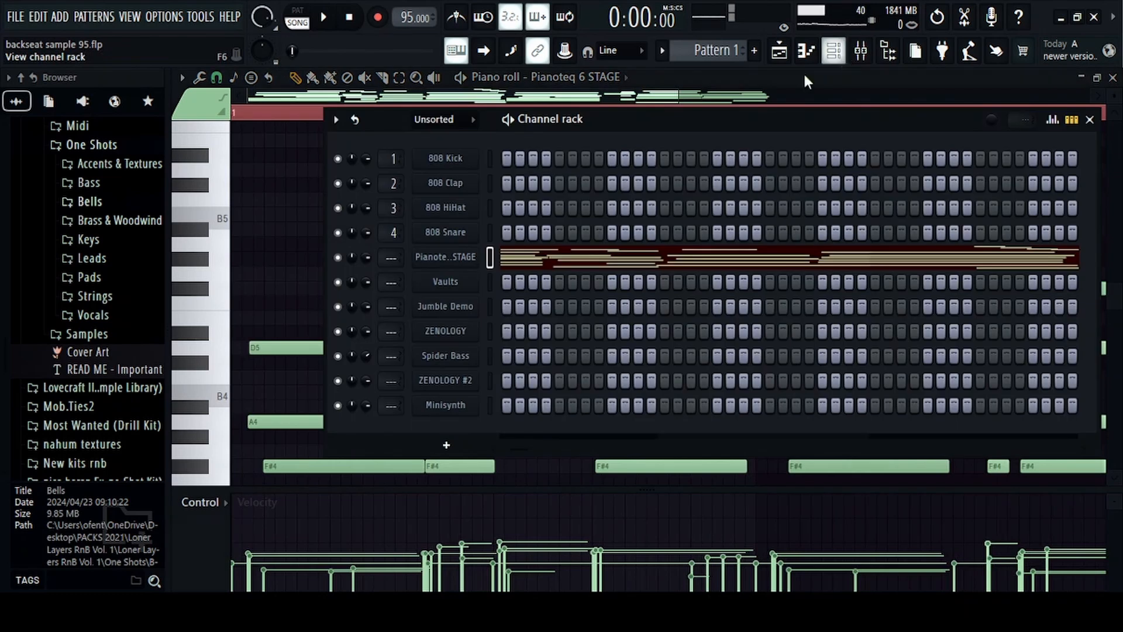
pyautogui.click(560, 261)
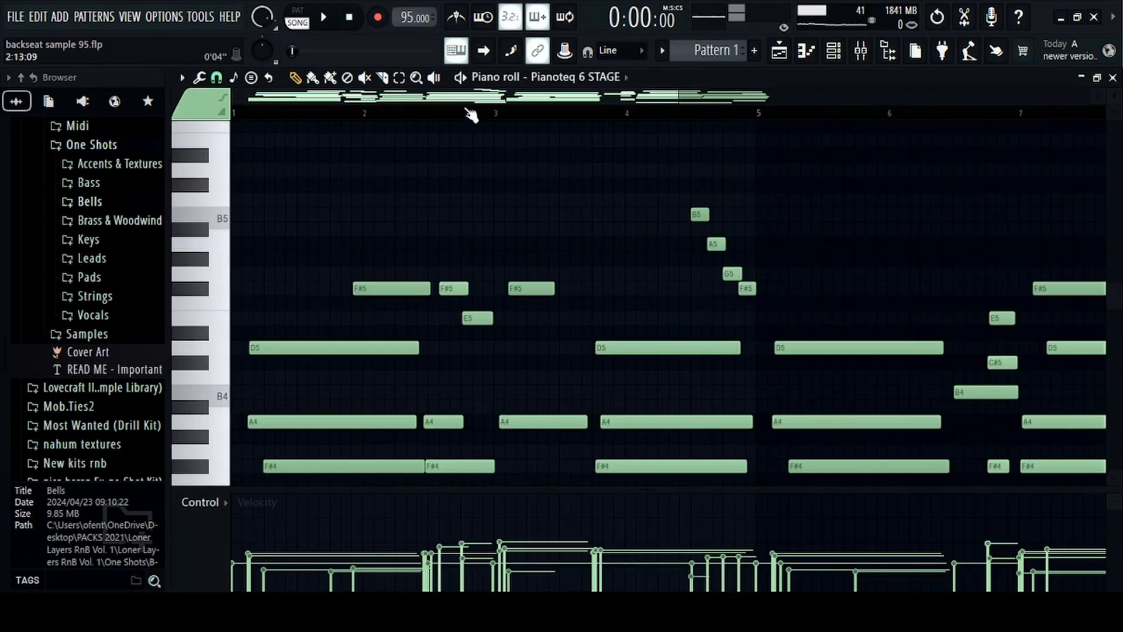
# Examine the full eight-bar Pianoteq 6 STAGE part in Pattern 1, from the low bass notes to the high melody
pyautogui.scroll(-4, 471, 114)
pyautogui.scroll(-5, 494, 185)
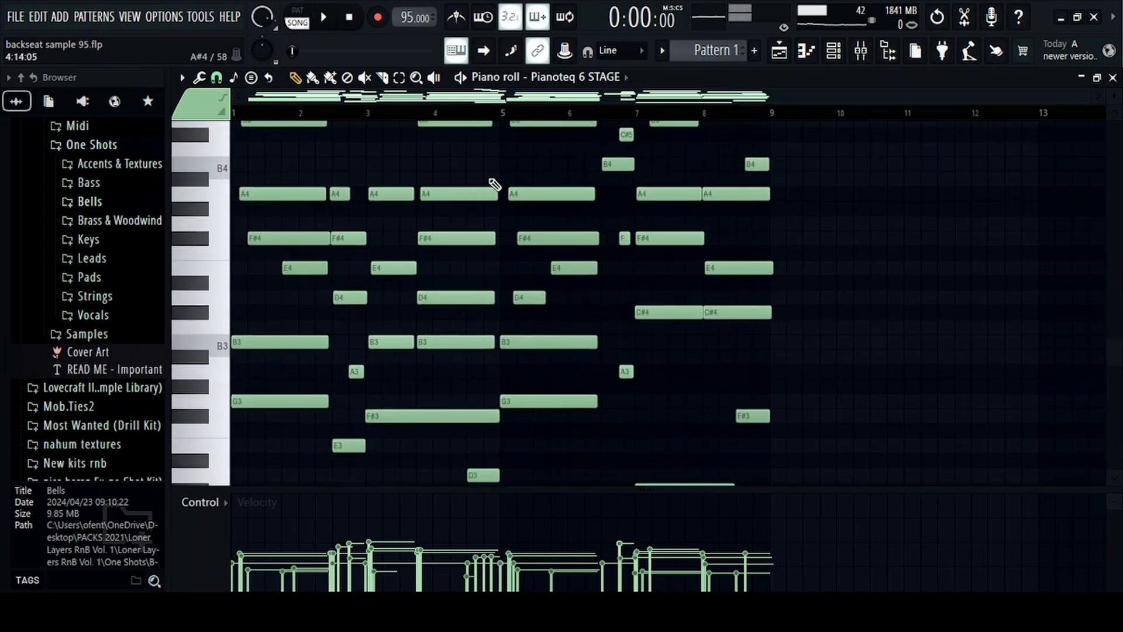
pyautogui.scroll(5, 494, 184)
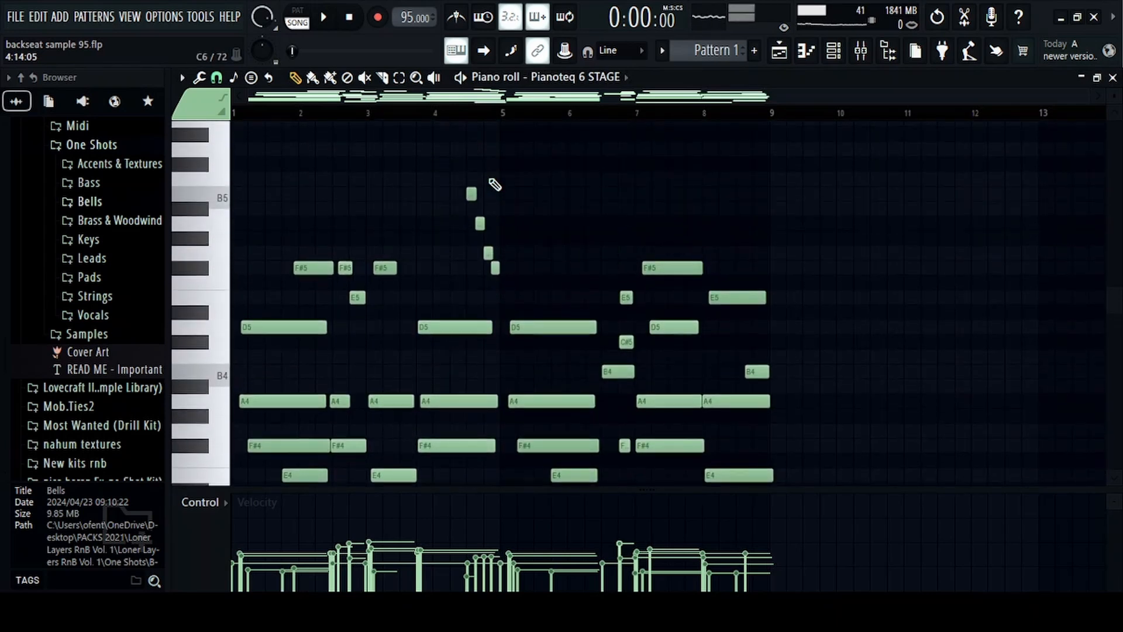
pyautogui.scroll(-3, 494, 185)
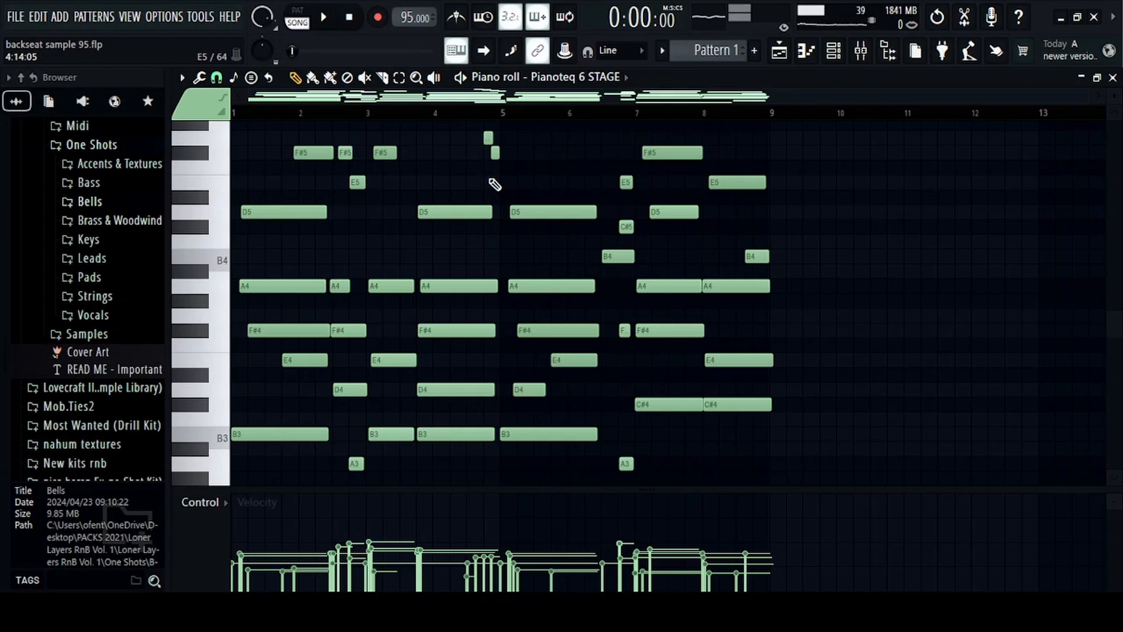
pyautogui.scroll(3, 494, 185)
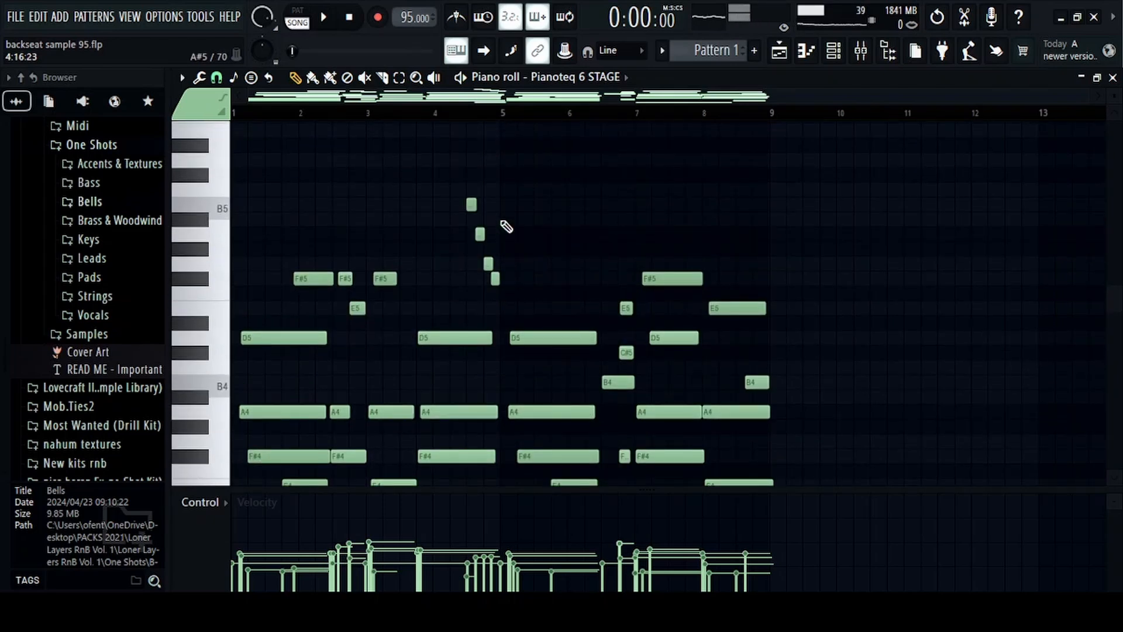
pyautogui.scroll(-3, 506, 227)
pyautogui.scroll(2, 506, 227)
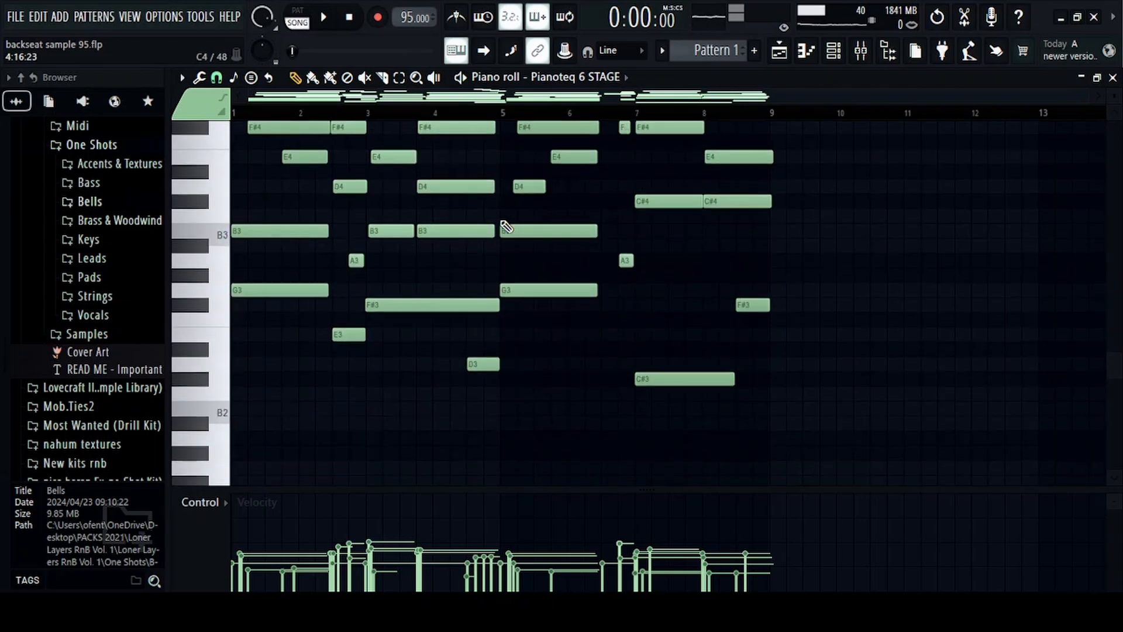
pyautogui.scroll(-1, 506, 227)
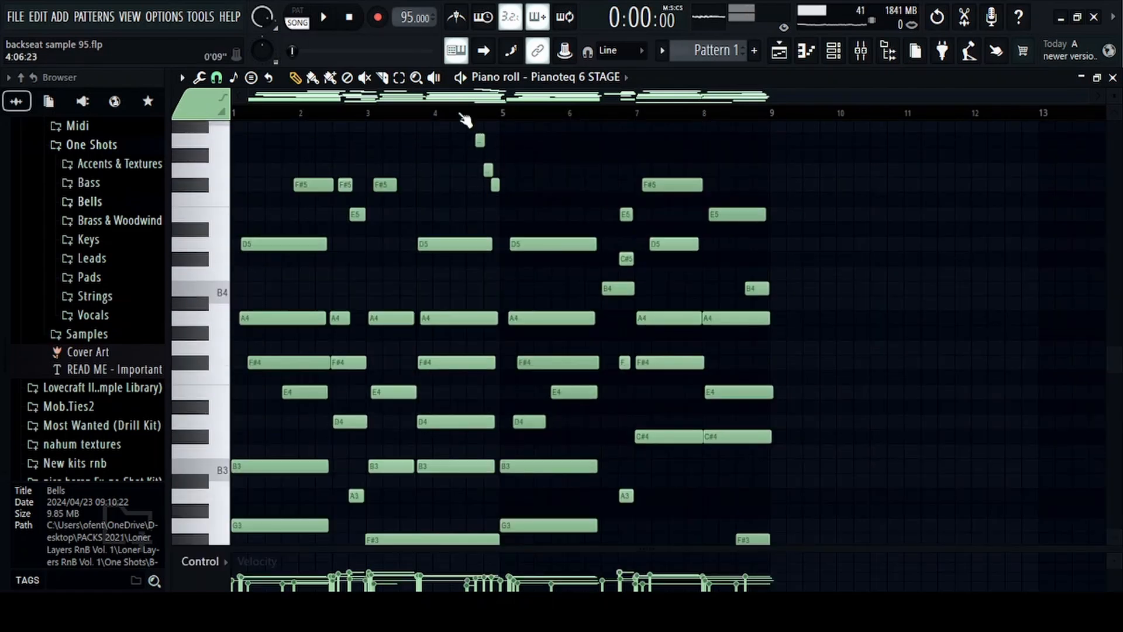
pyautogui.scroll(1, 492, 190)
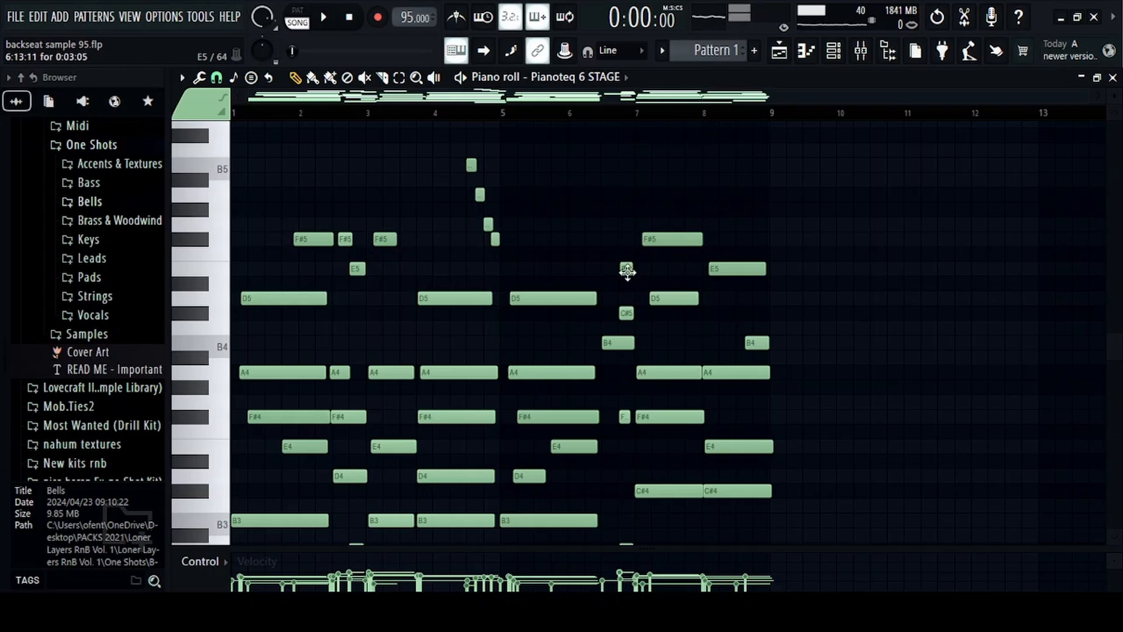
pyautogui.scroll(-3, 546, 341)
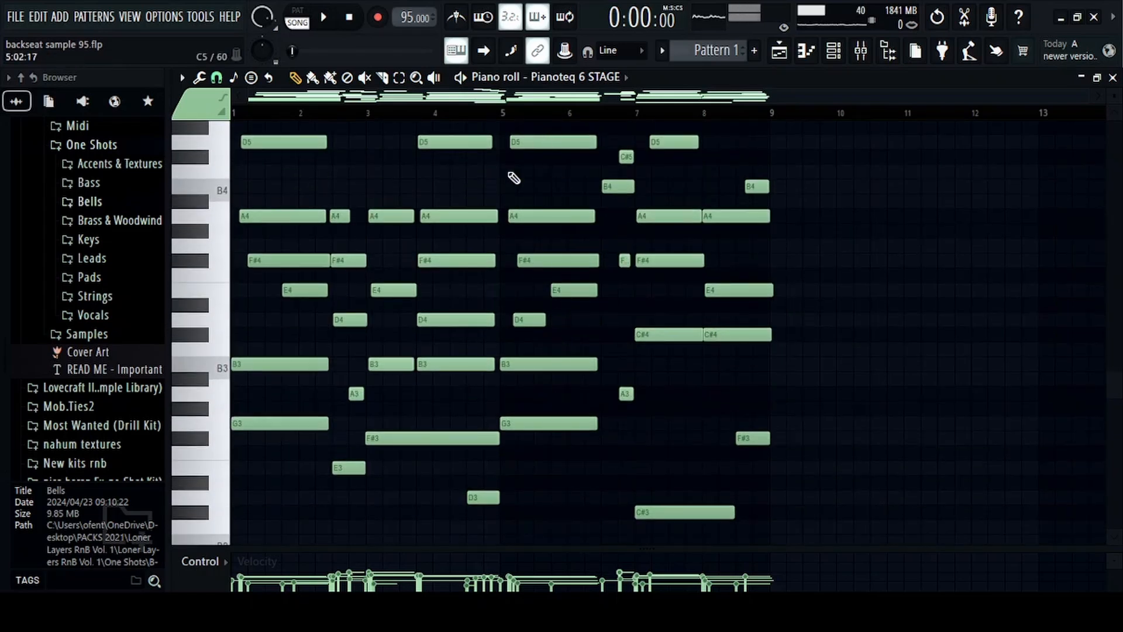
# Select the stacked chord notes in bar 4 and the lower notes of the first chord to highlight the voicings, and return to the Draw tool
pyautogui.click(400, 77)
pyautogui.moveTo(557, 458); pyautogui.dragTo(535, 126)
pyautogui.click(451, 466)
pyautogui.moveTo(450, 466); pyautogui.dragTo(450, 130)
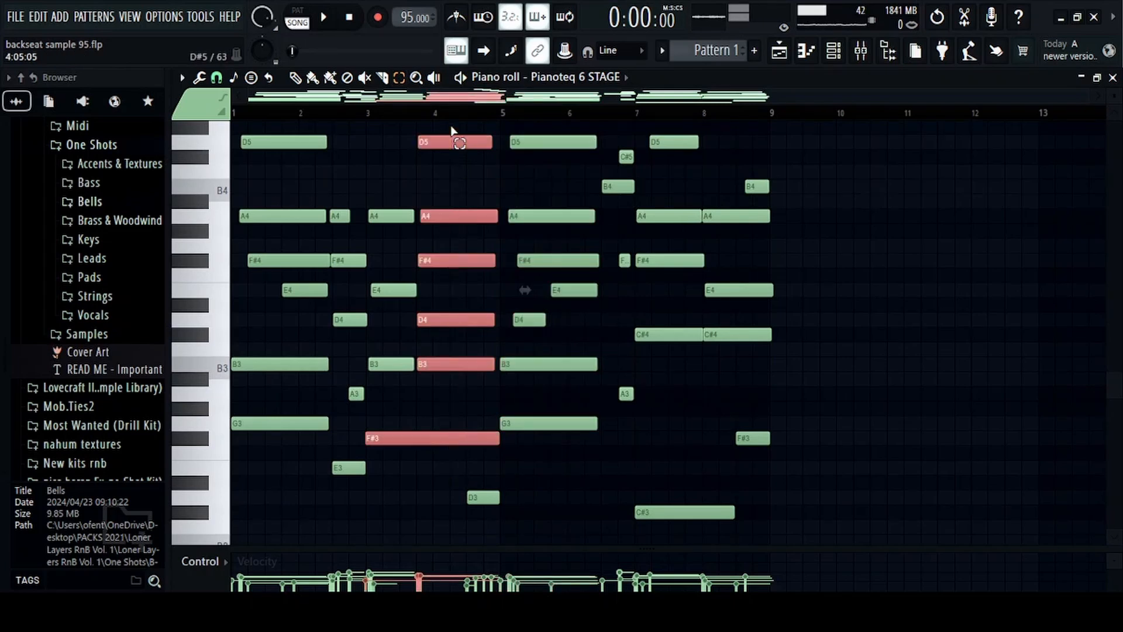
pyautogui.moveTo(283, 460); pyautogui.dragTo(313, 249)
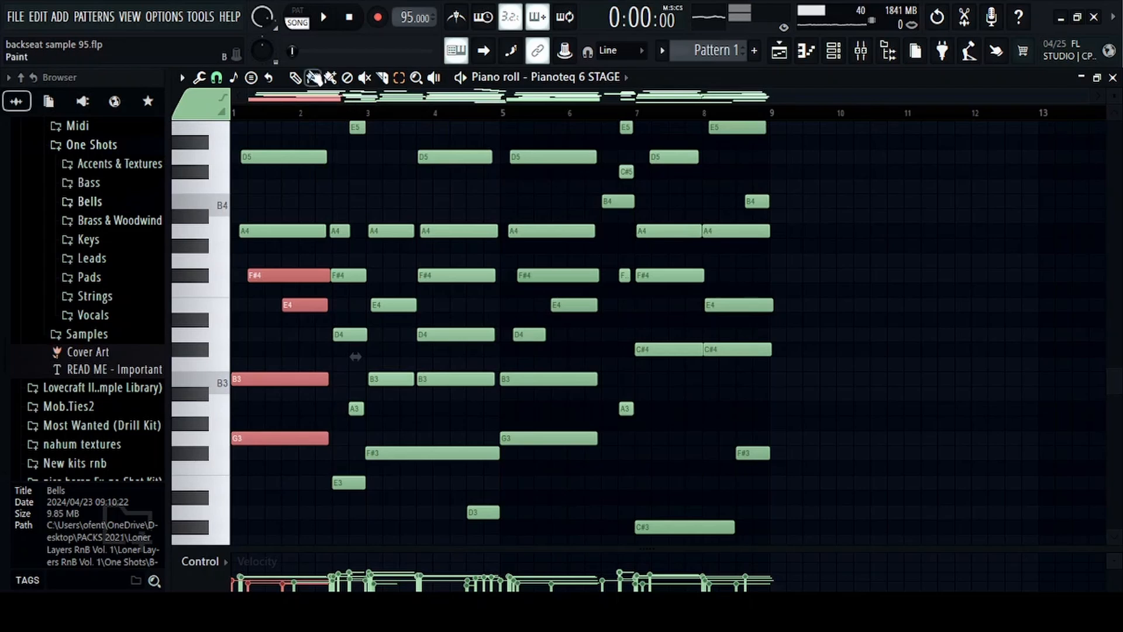
pyautogui.click(296, 77)
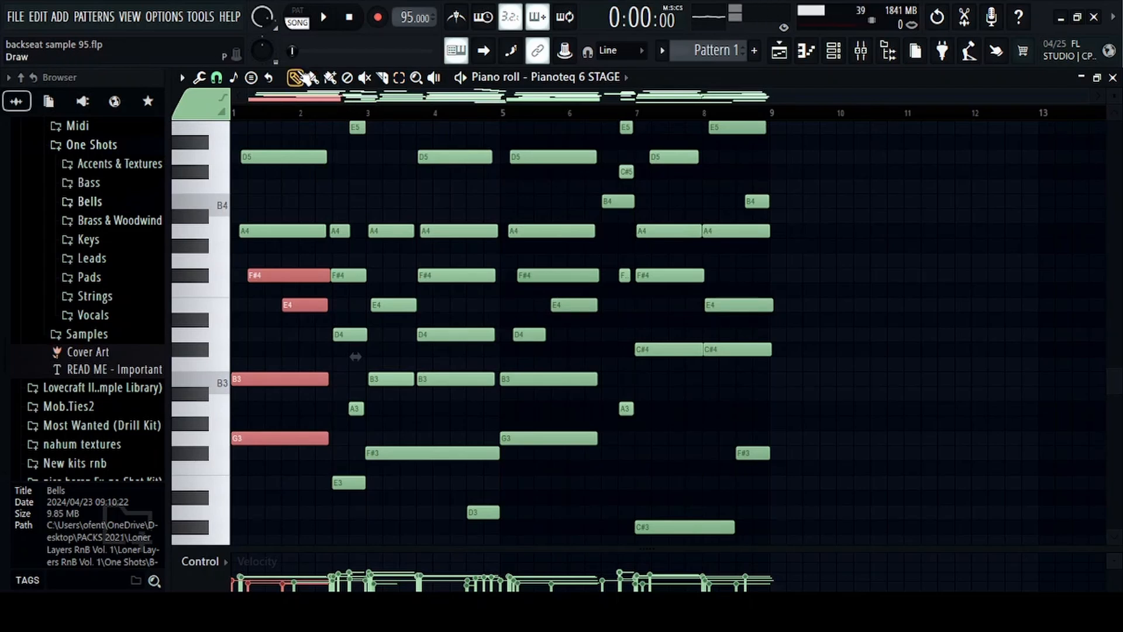
# View the Pianoteq 6 STAGE instrument's preset, dismissing its welcome message, and close the instrument
pyautogui.click(834, 50)
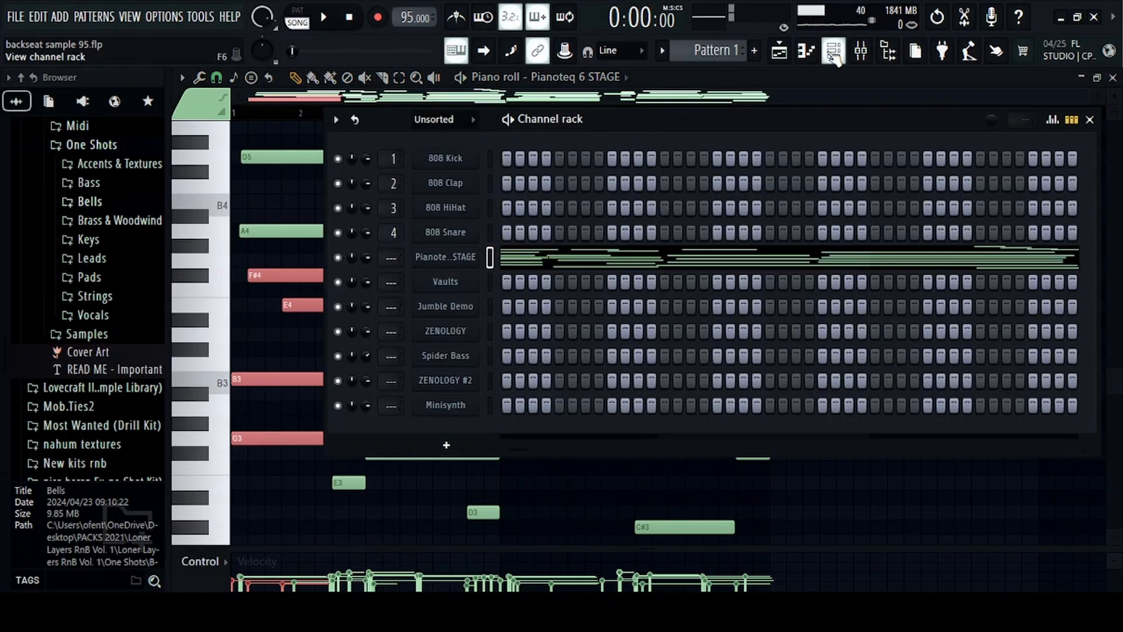
pyautogui.click(458, 262)
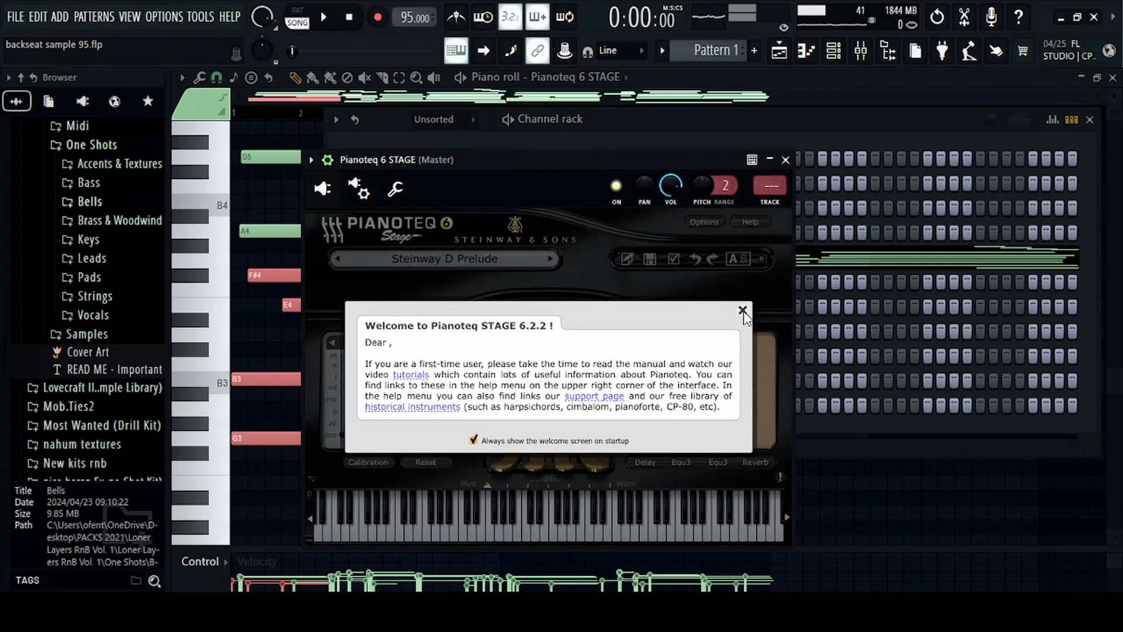
pyautogui.click(742, 310)
pyautogui.click(785, 159)
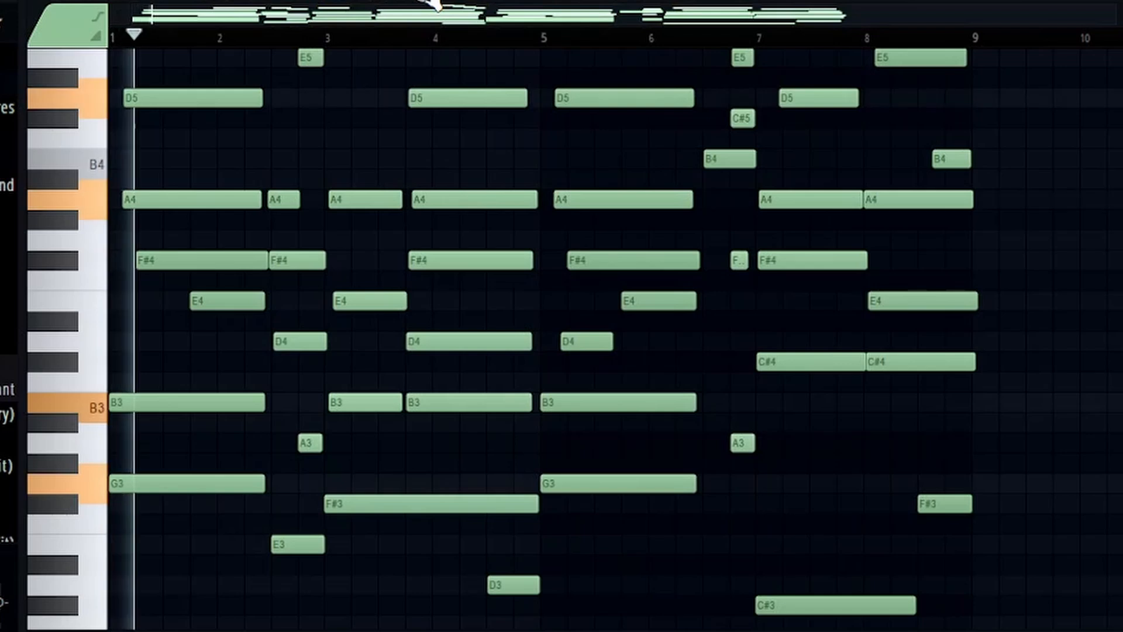
# Listen to Pattern 1's piano part while following its high and low notes, and stop playback
pyautogui.scroll(5, 539, 275)
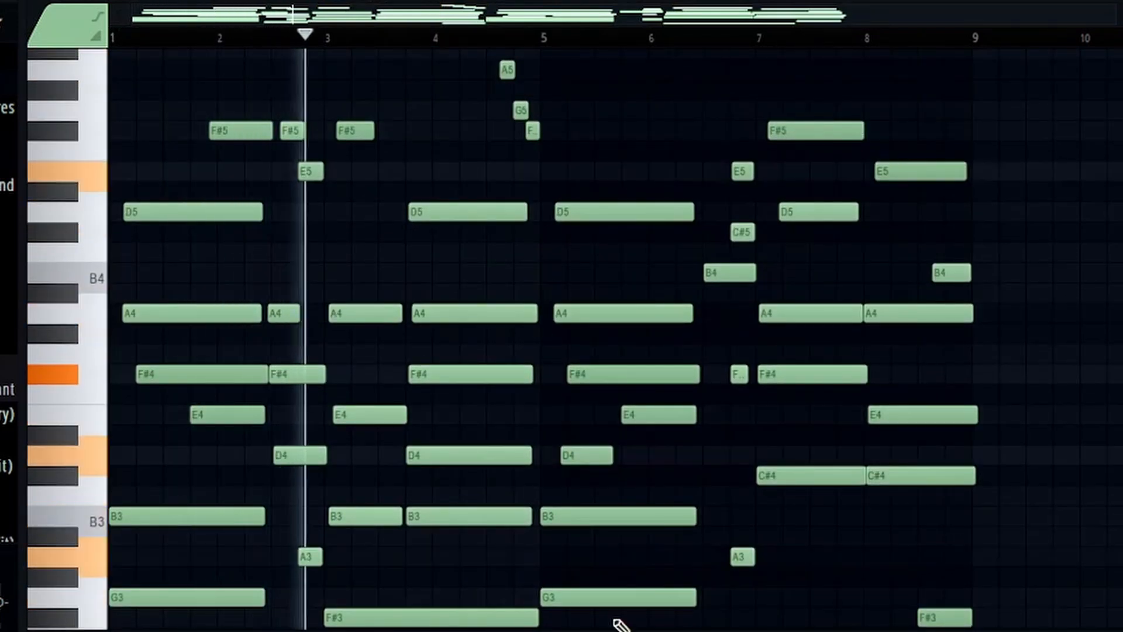
pyautogui.moveTo(571, 626); pyautogui.dragTo(564, 587)
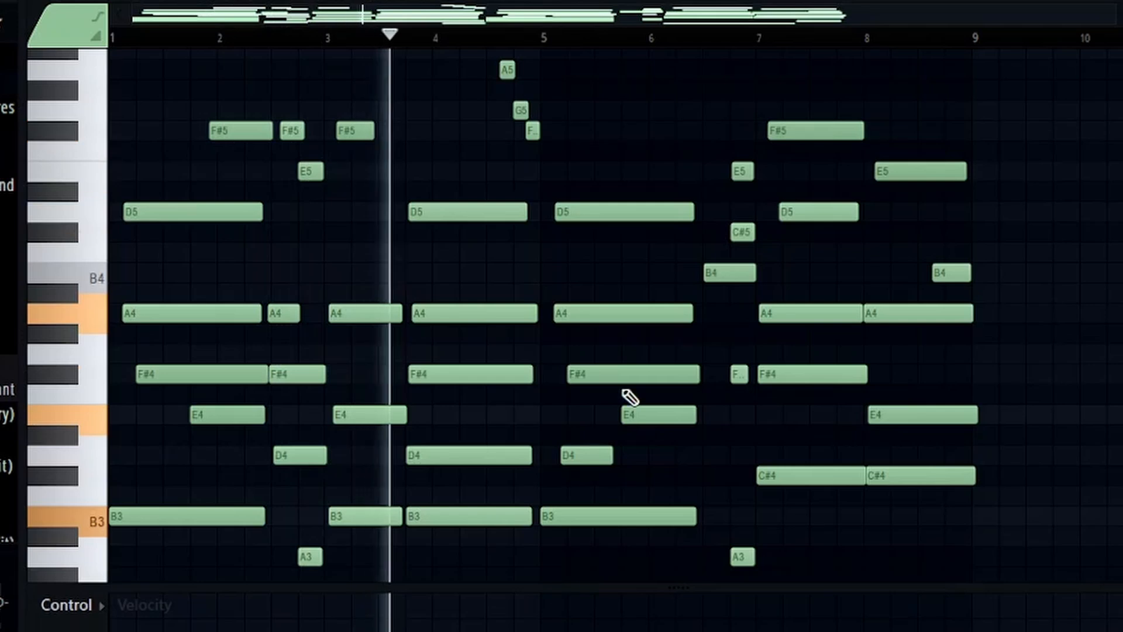
pyautogui.scroll(-9, 630, 397)
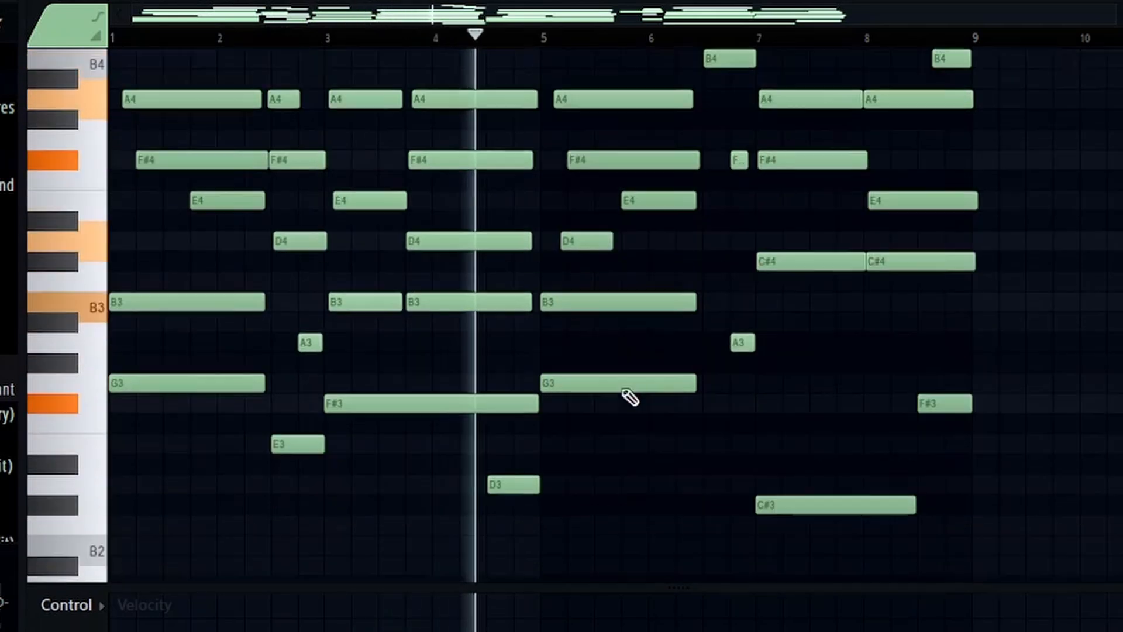
pyautogui.scroll(10, 630, 398)
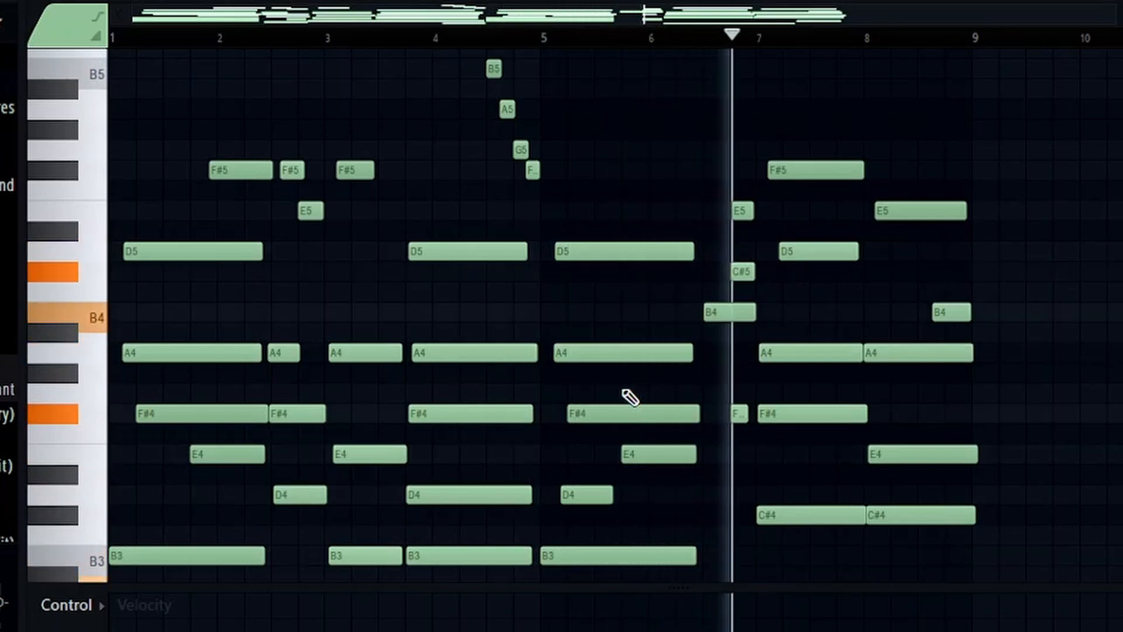
pyautogui.scroll(-4, 630, 398)
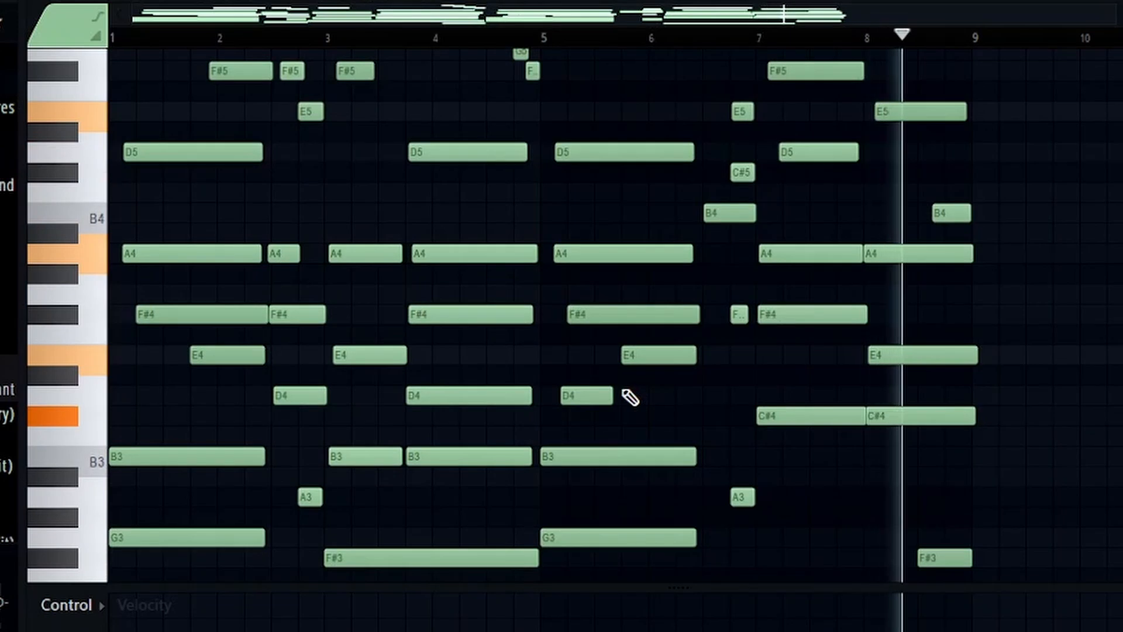
pyautogui.press('space')
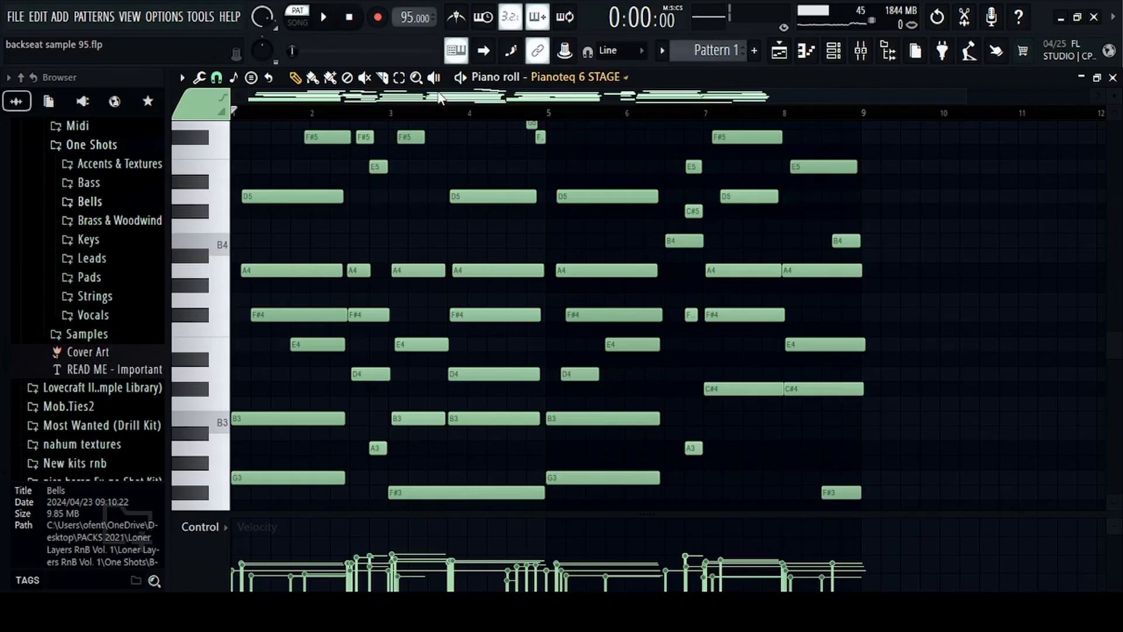
# Highlight the descending run from B5 to F#5 at the end of bar 4 and enlarge the velocity lane to inspect note velocities
pyautogui.click(399, 77)
pyautogui.moveTo(532, 497); pyautogui.dragTo(264, 104)
pyautogui.moveTo(925, 497); pyautogui.dragTo(496, 133)
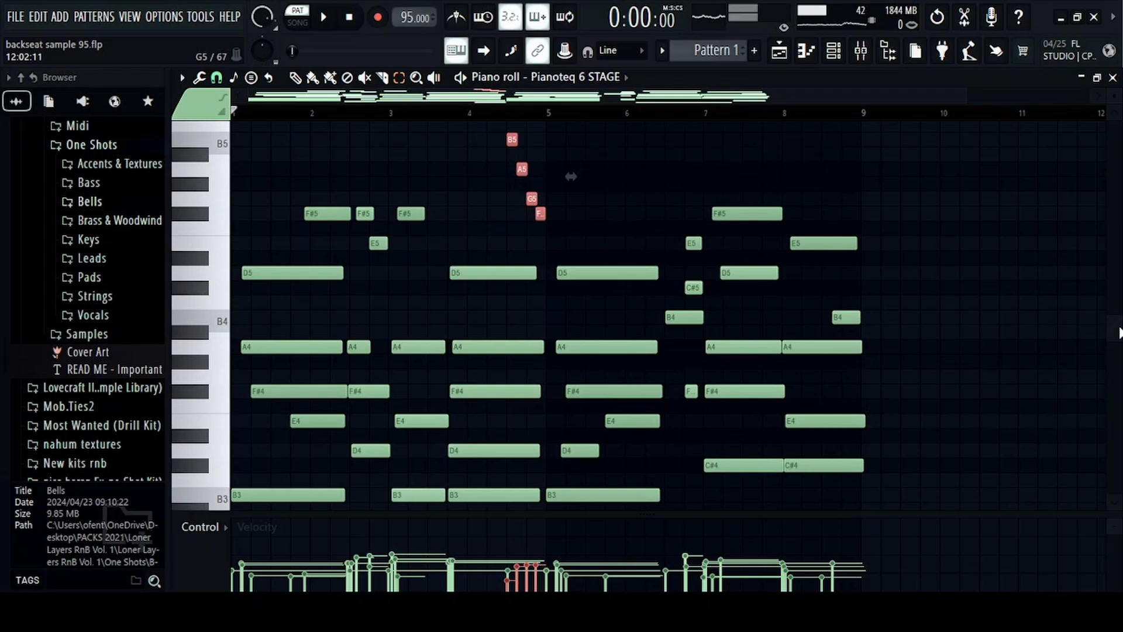
pyautogui.scroll(-3, 571, 176)
pyautogui.moveTo(552, 514); pyautogui.dragTo(546, 459)
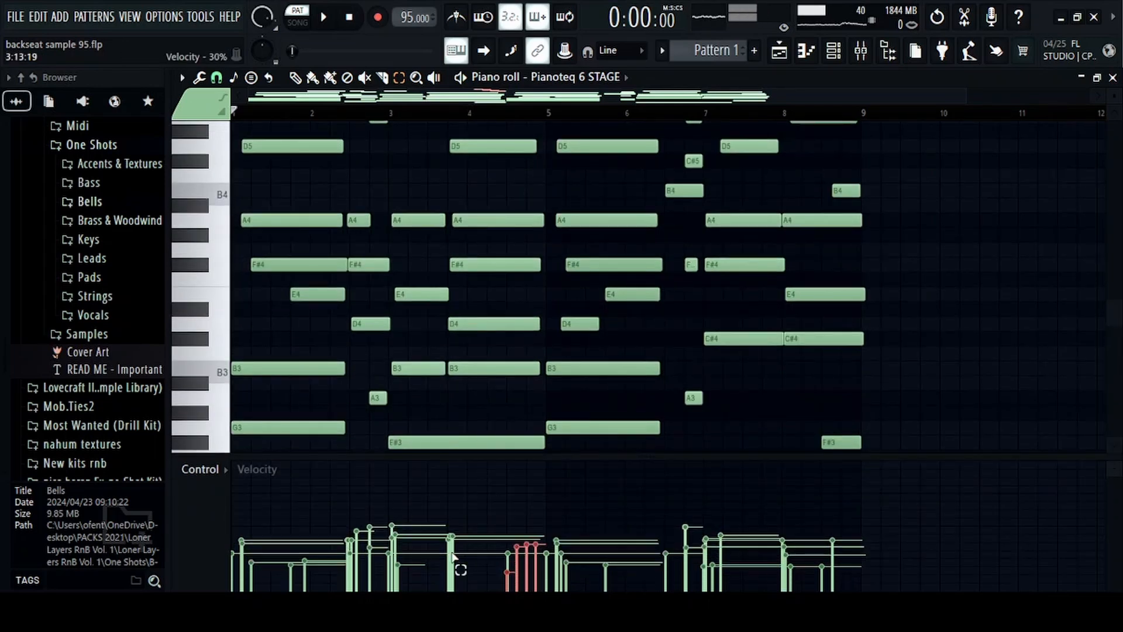
pyautogui.click(295, 76)
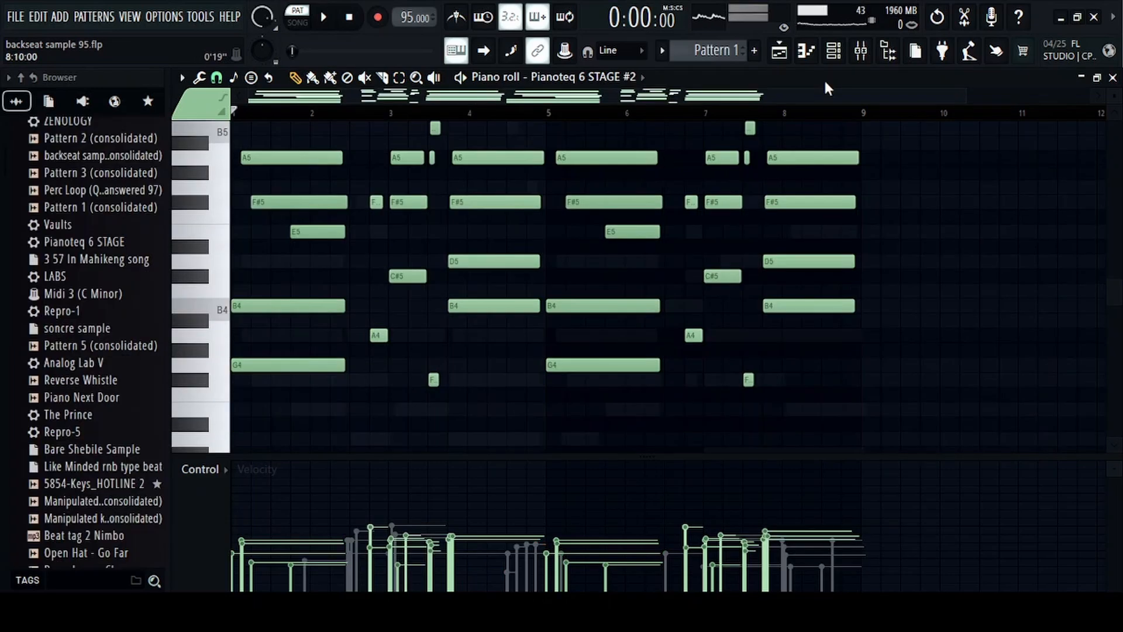
# Open Pattern 1's Pianoteq 6 STAGE #2 notes in the piano roll and examine the layer's upper and lower notes
pyautogui.click(845, 57)
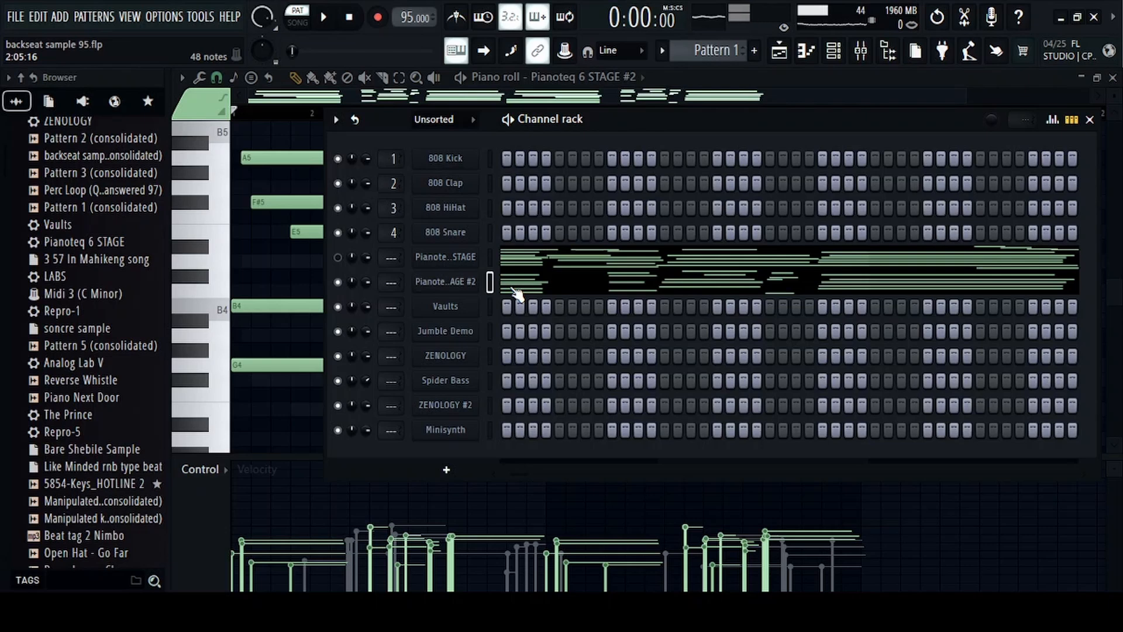
pyautogui.press('F5')
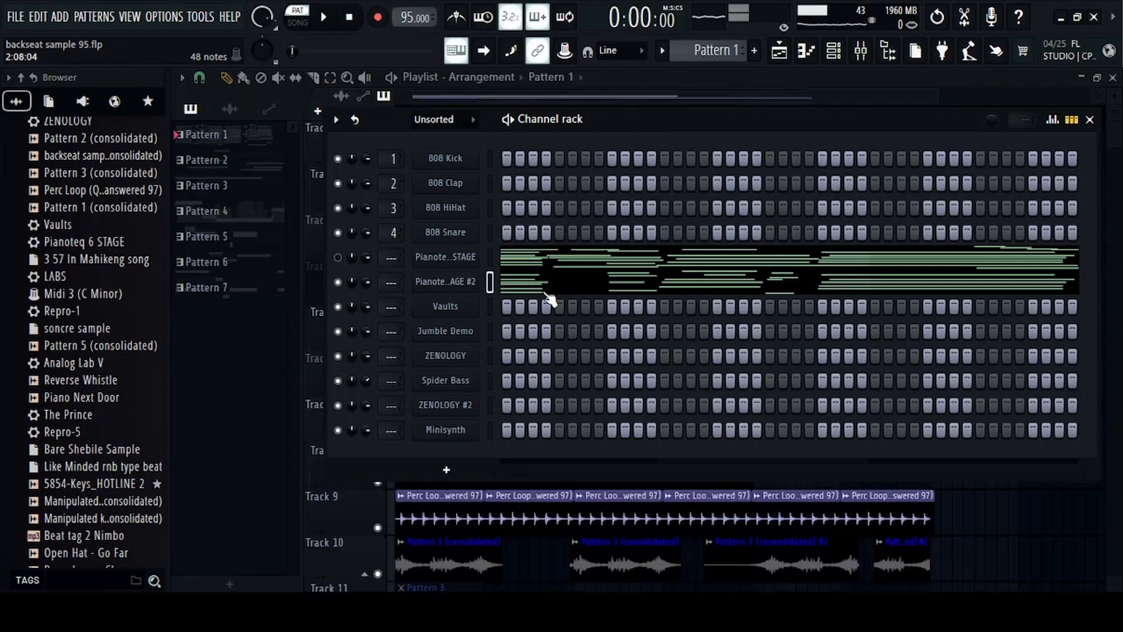
pyautogui.click(550, 299)
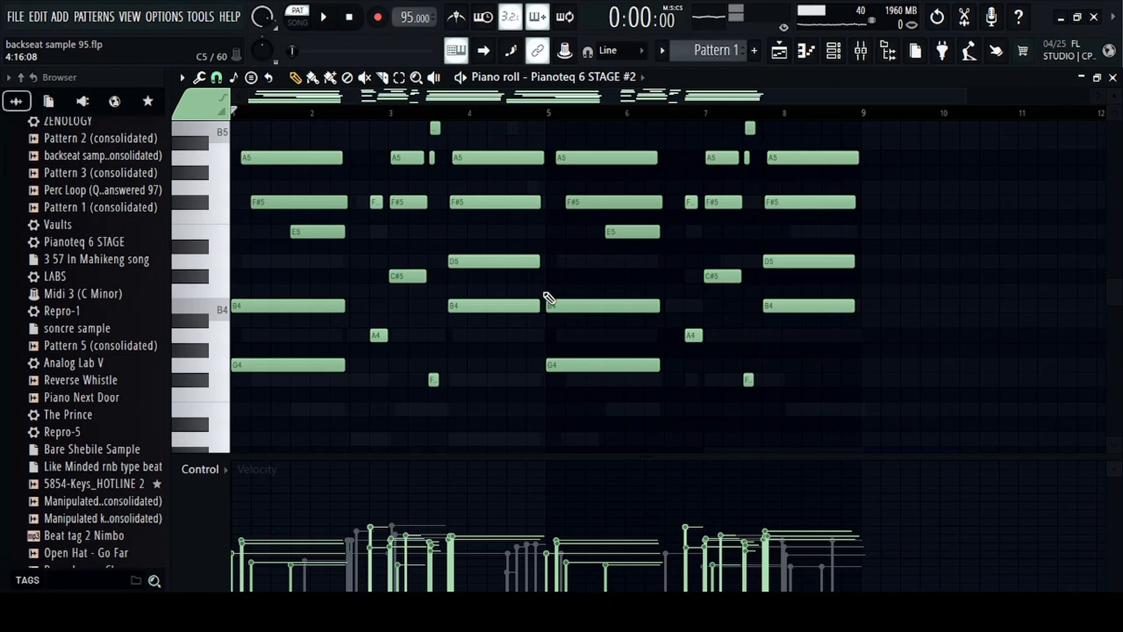
pyautogui.scroll(5, 462, 207)
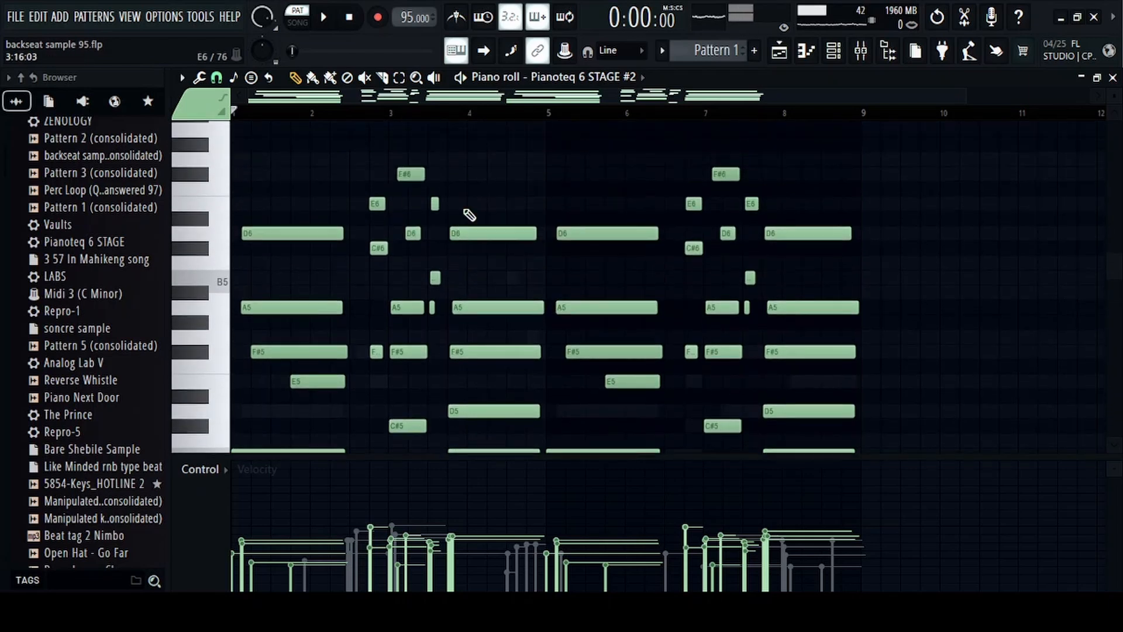
pyautogui.scroll(-4, 469, 214)
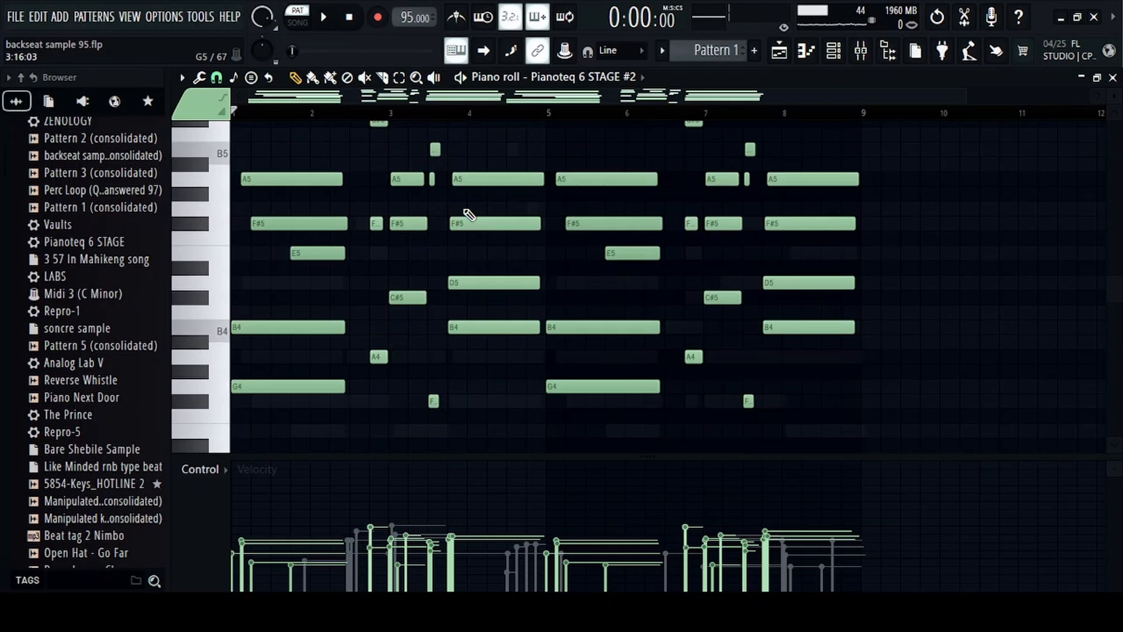
# Play Pattern 1's Pianoteq 6 STAGE #2 layer and follow its upper and lower notes
pyautogui.scroll(2, 469, 215)
pyautogui.press('space')
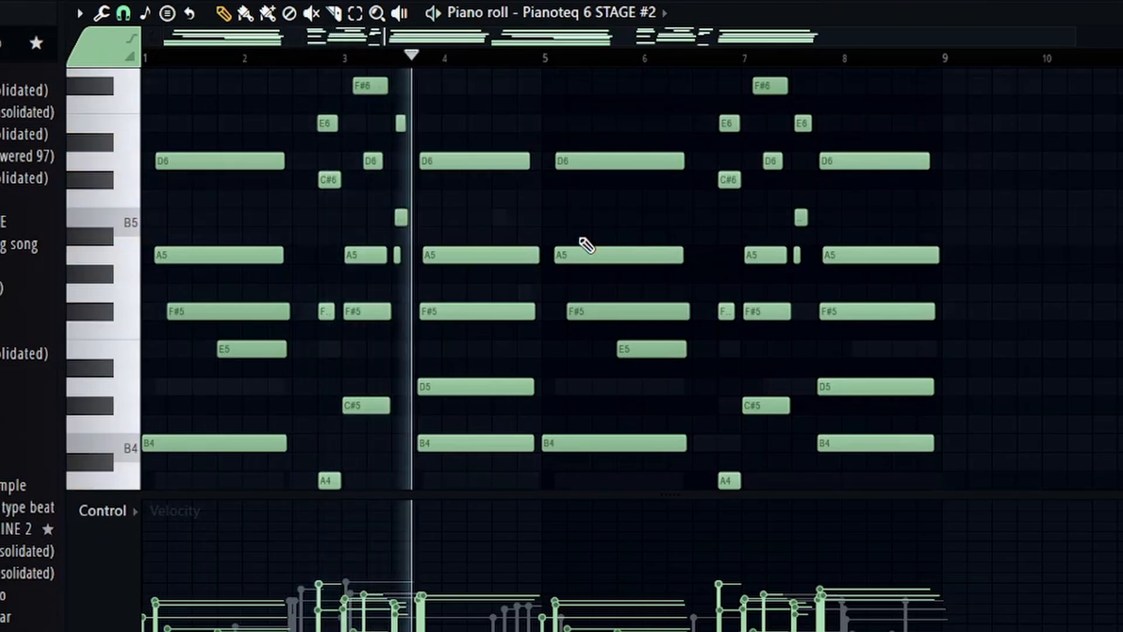
pyautogui.scroll(-3, 694, 243)
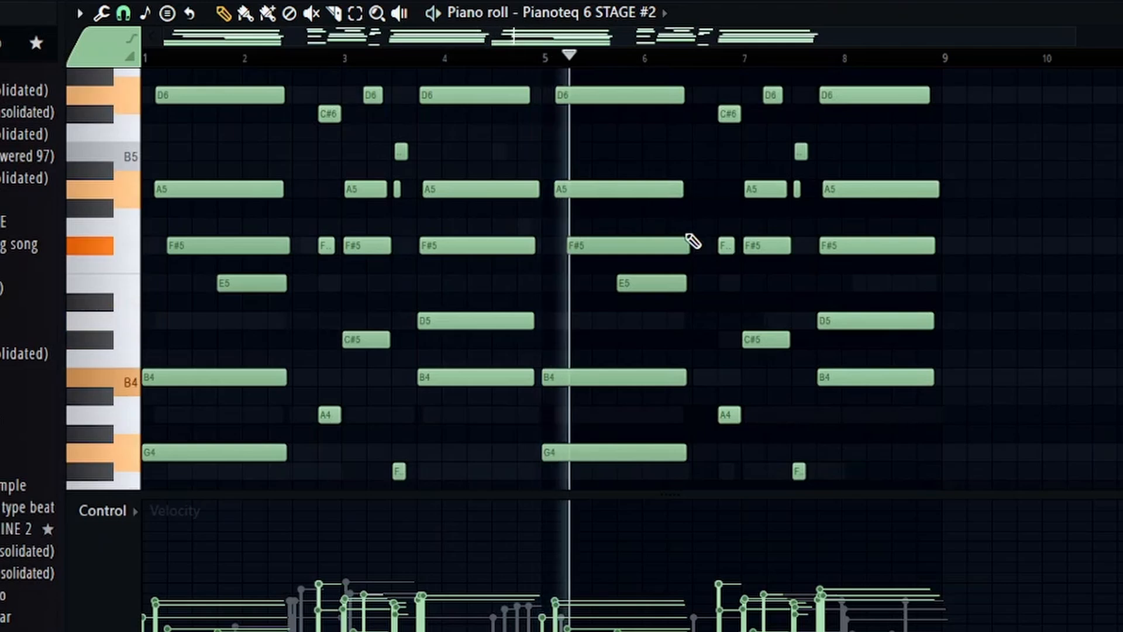
pyautogui.scroll(4, 693, 243)
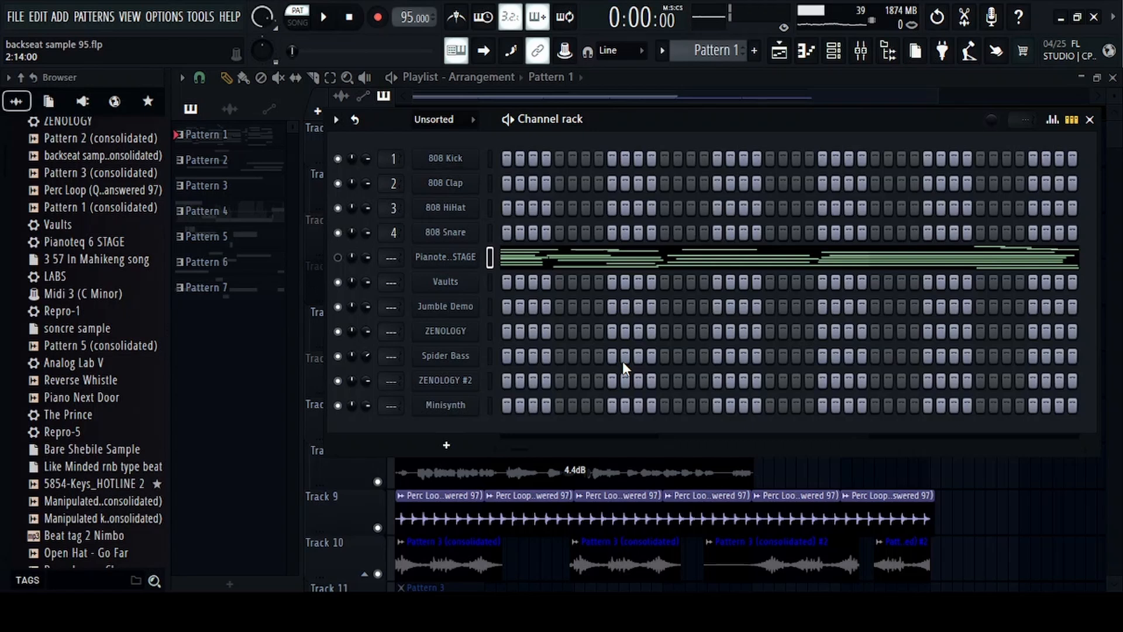
# View the J37 Stereo and Reel ADT Stereo effects on mixer Insert 1, closing each one
pyautogui.press('F9')
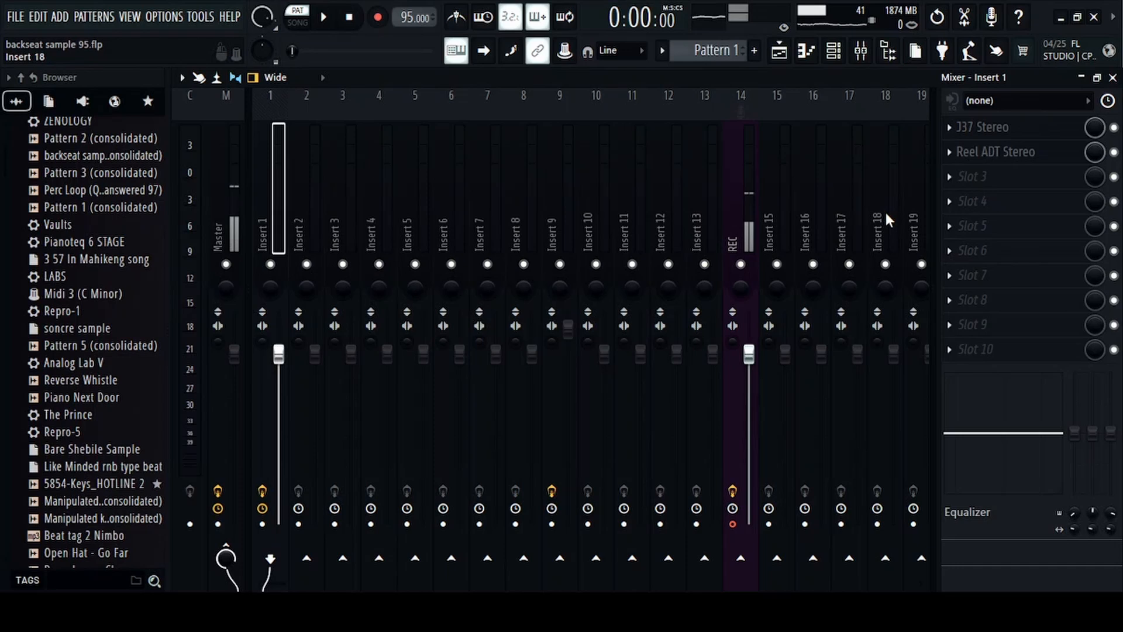
pyautogui.click(1015, 130)
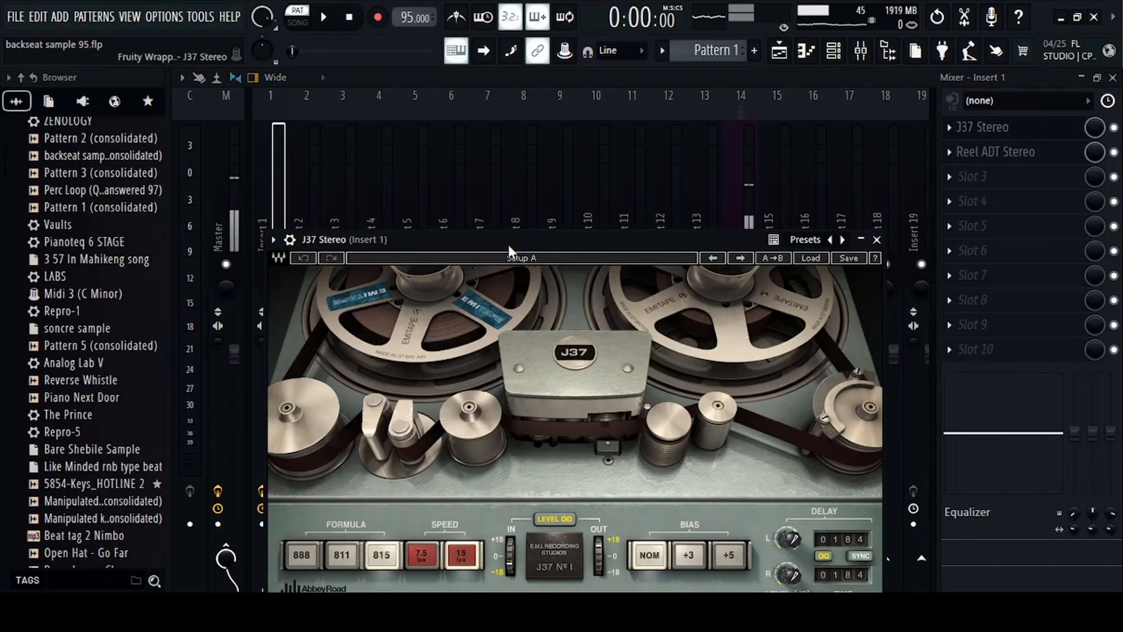
pyautogui.moveTo(508, 247); pyautogui.dragTo(458, 173)
pyautogui.click(825, 162)
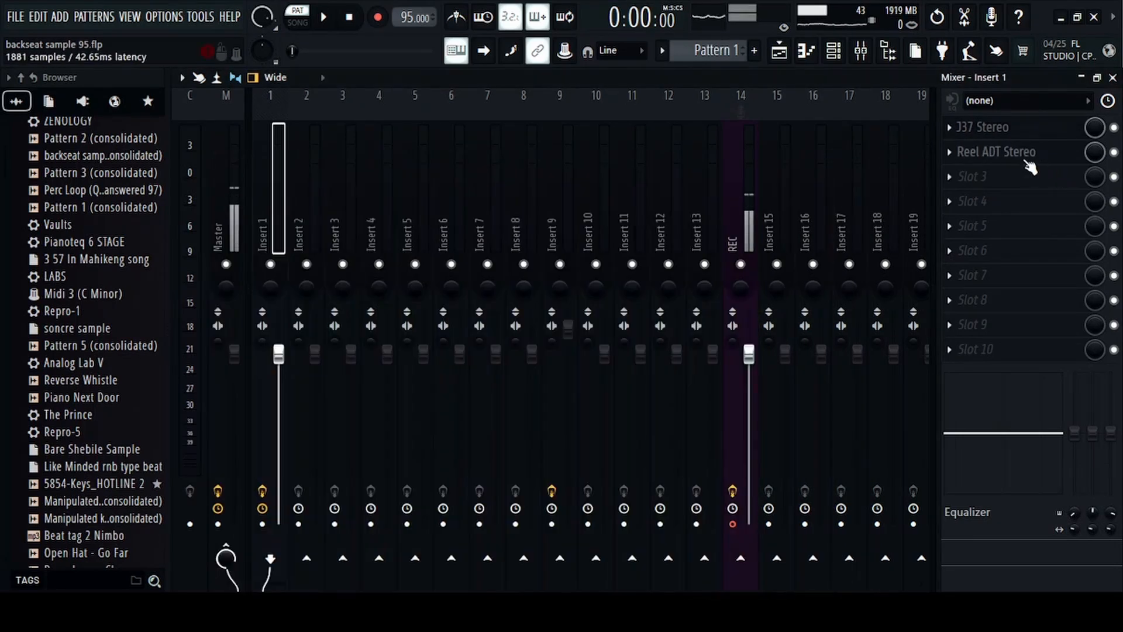
pyautogui.click(1025, 156)
pyautogui.moveTo(562, 168); pyautogui.dragTo(563, 100)
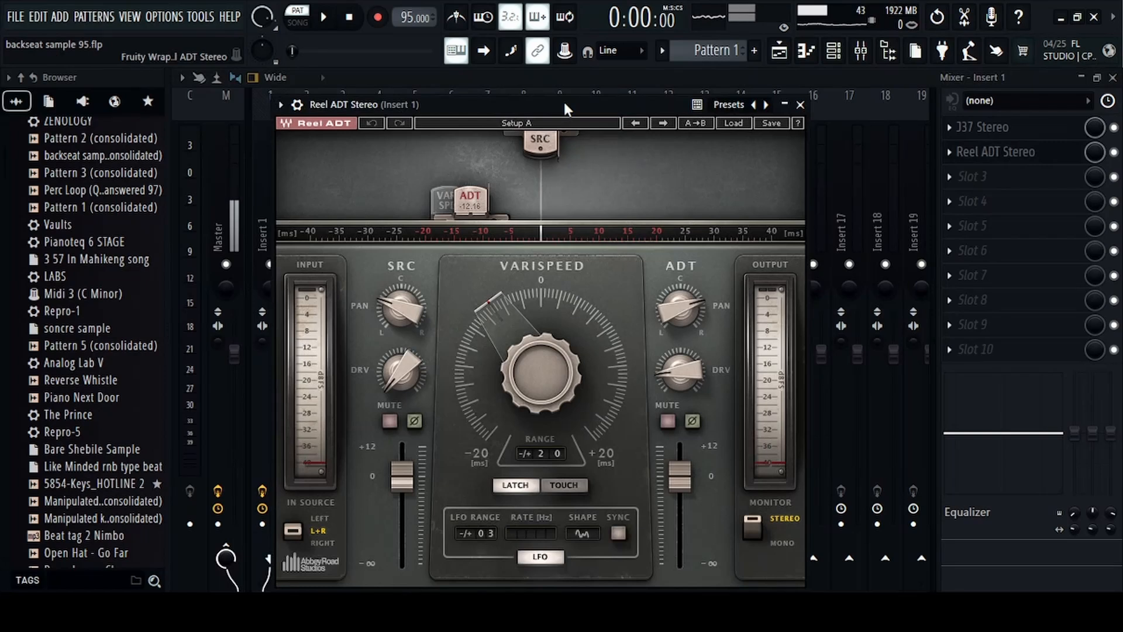
pyautogui.click(802, 106)
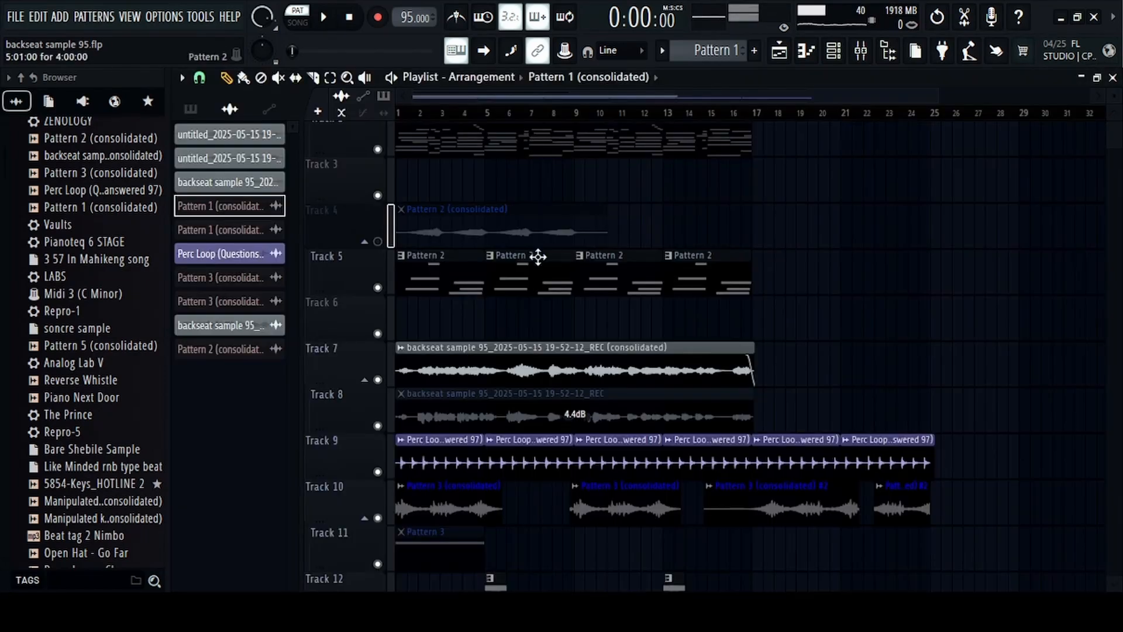
# View the Vaults preset used in Pattern 2, play and follow its notes in the piano roll, and close the piano roll
pyautogui.doubleClick(421, 280)
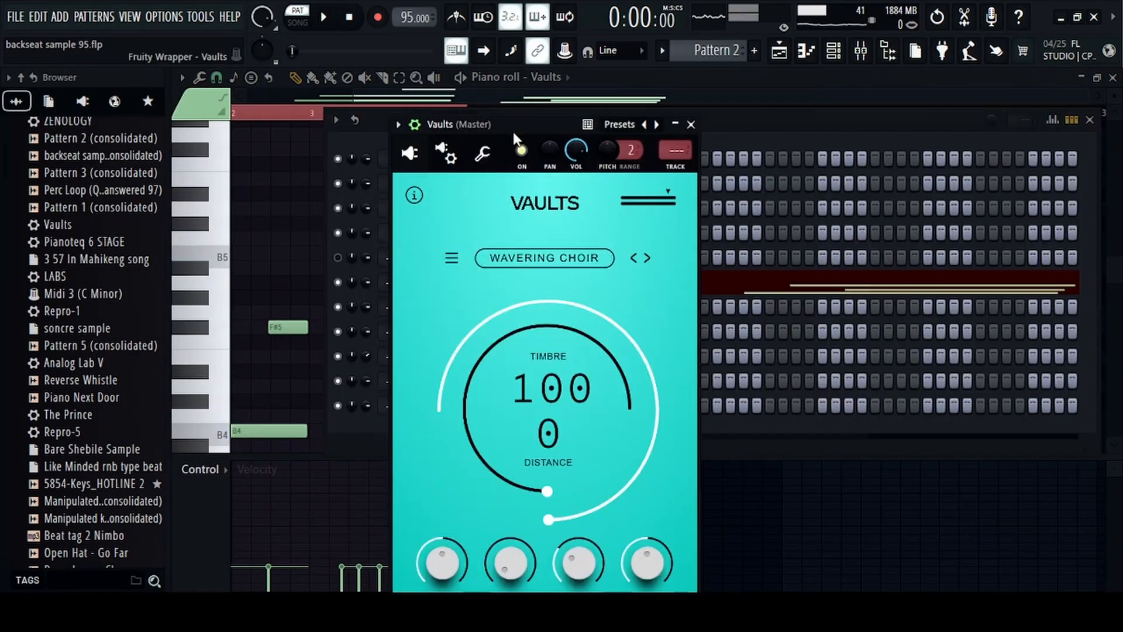
pyautogui.click(691, 124)
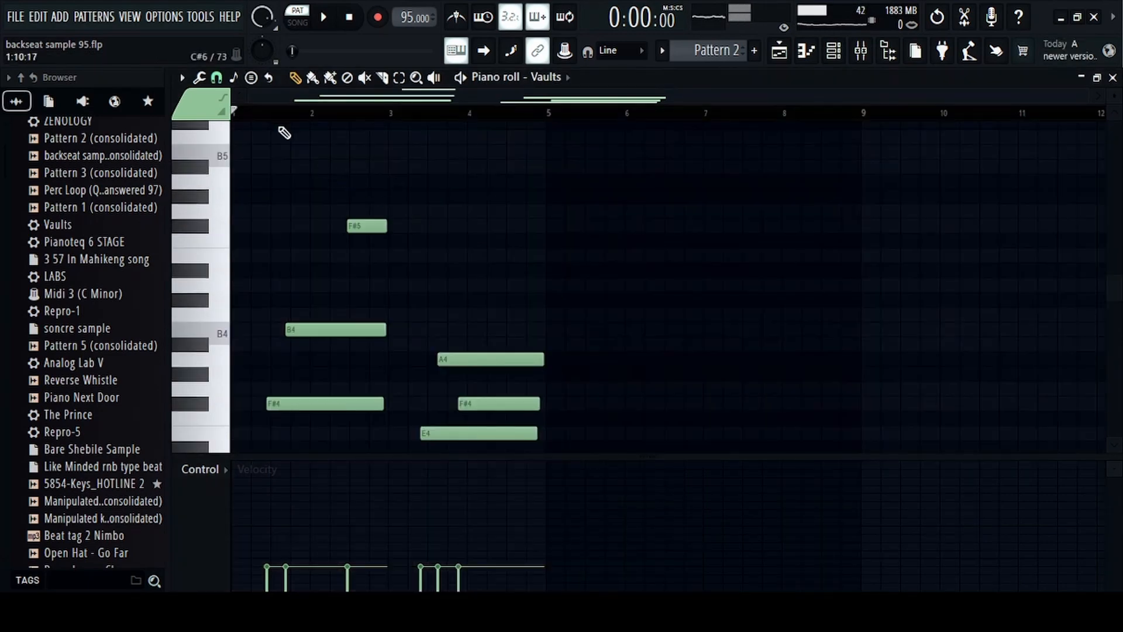
pyautogui.press('space')
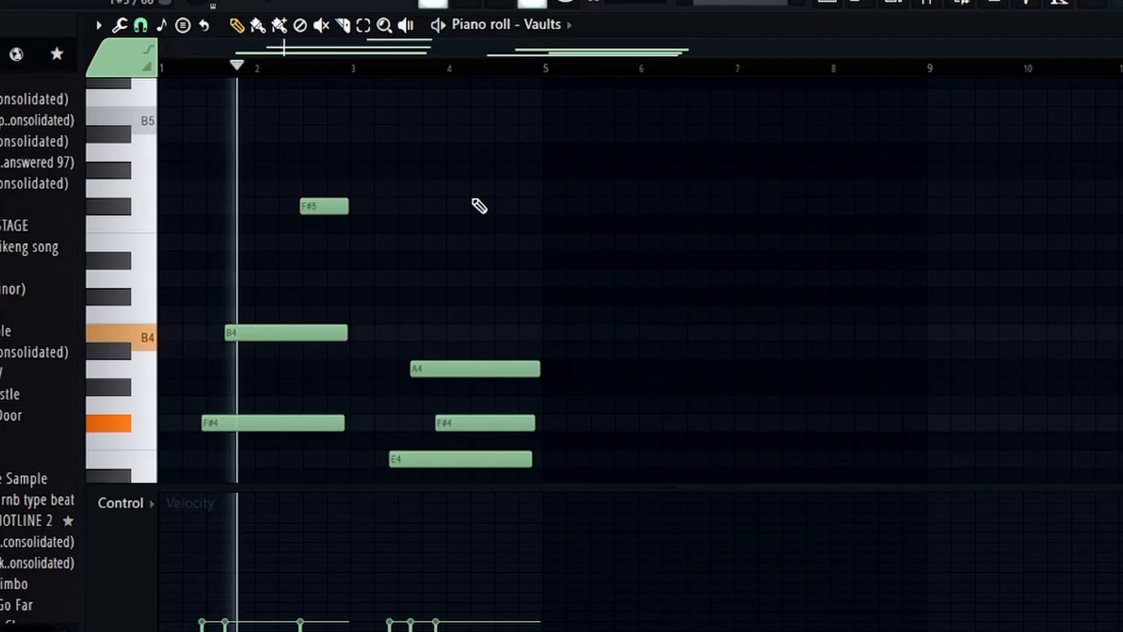
pyautogui.scroll(-2, 513, 263)
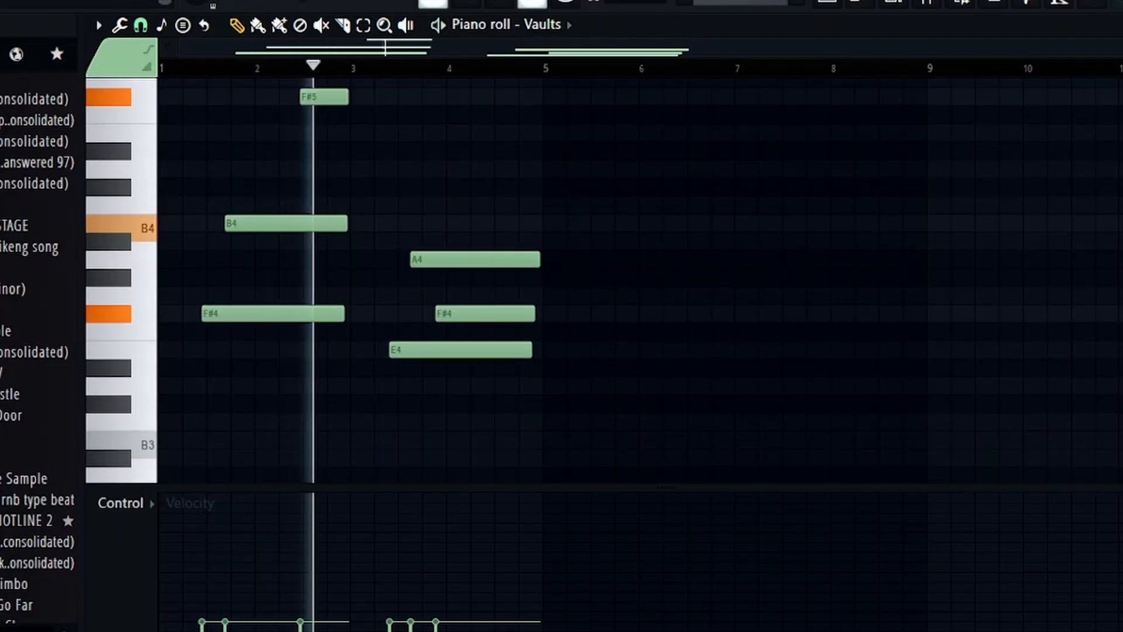
pyautogui.moveTo(1120, 46); pyautogui.dragTo(981, 44)
pyautogui.scroll(3, 989, 266)
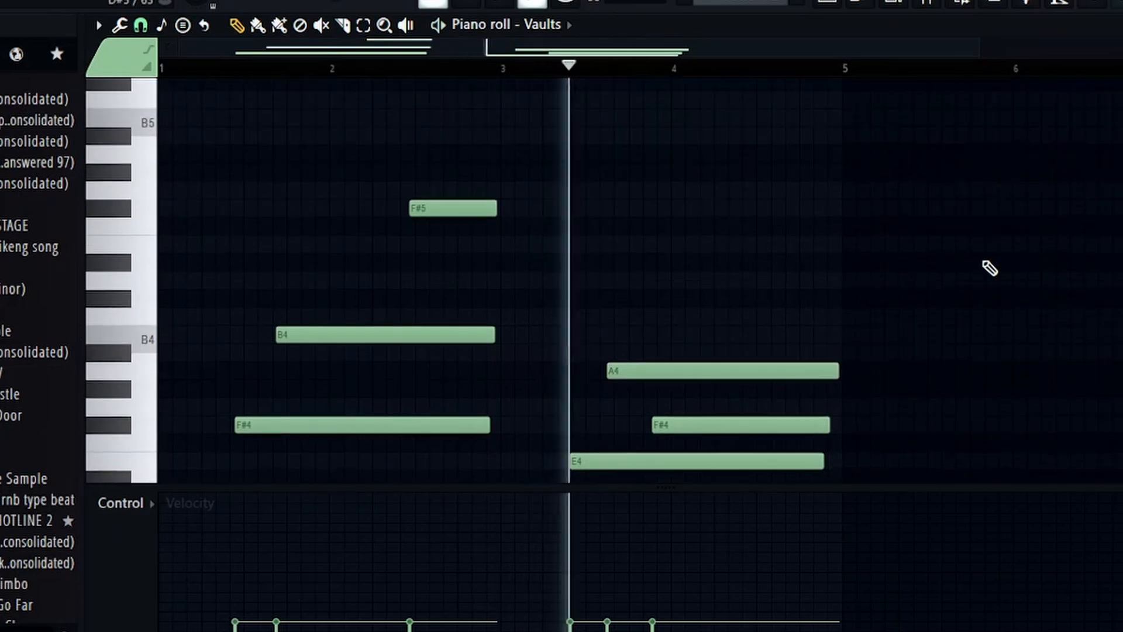
pyautogui.scroll(-1, 990, 266)
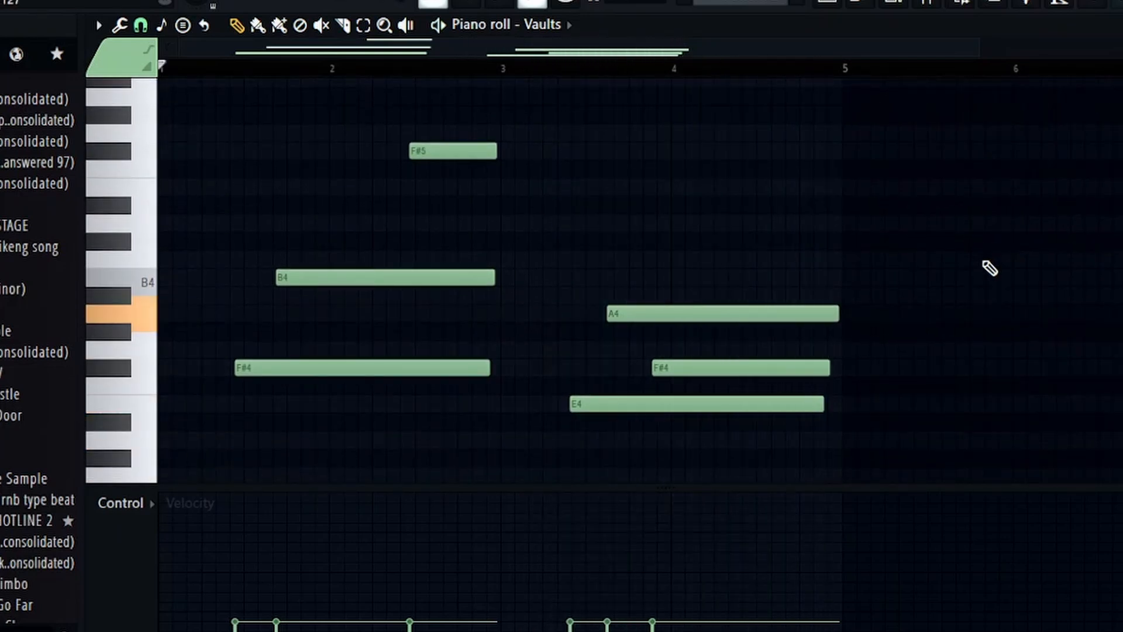
pyautogui.press('space')
pyautogui.click(1112, 77)
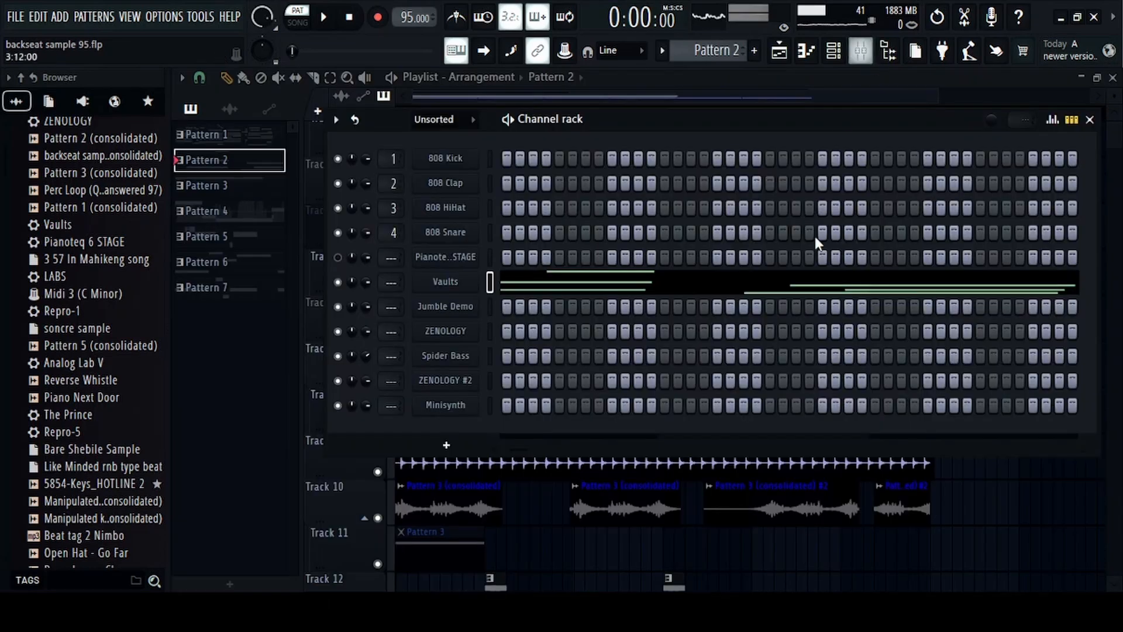
# Solo Track 7 in the playlist and listen to its consolidated recording
pyautogui.click(1015, 493)
pyautogui.rightClick(1015, 493)
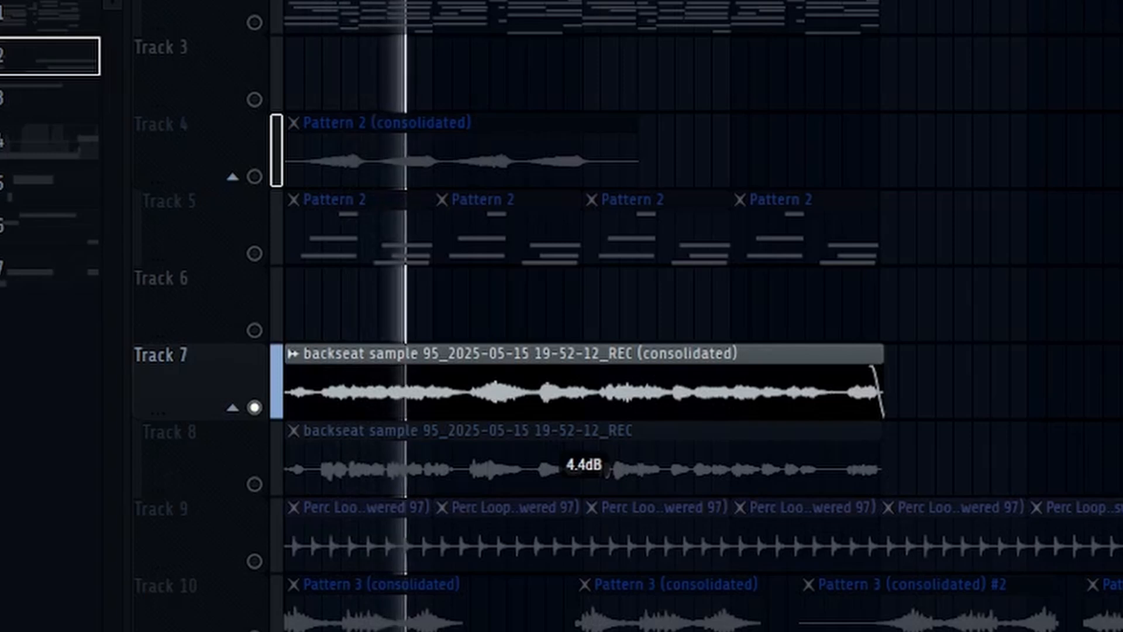
pyautogui.scroll(3, 702, 316)
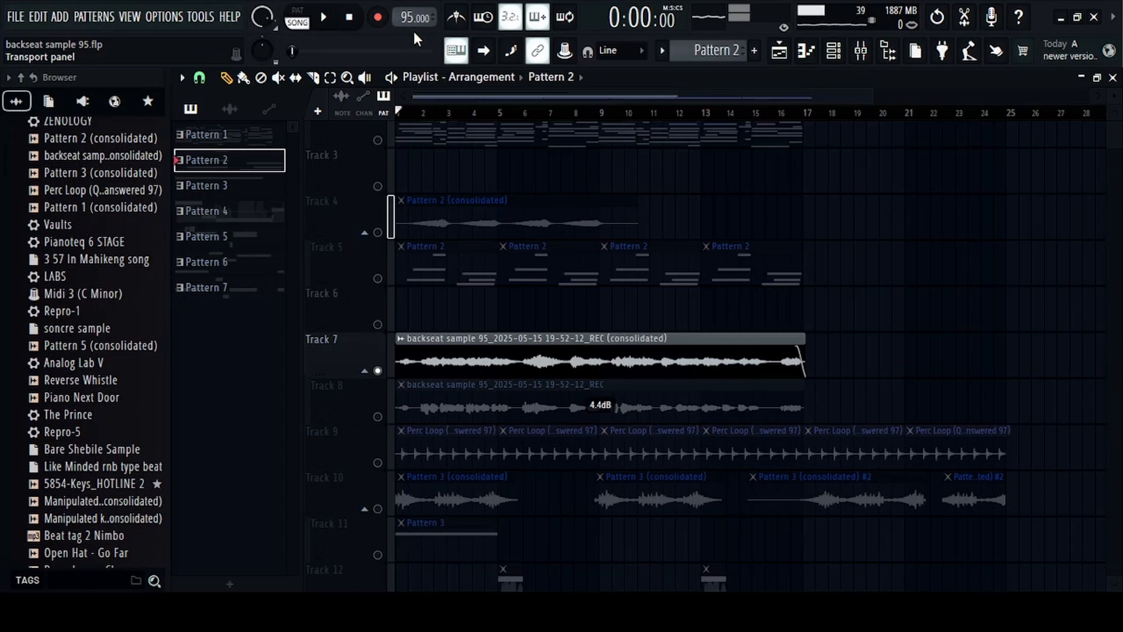
# Solo the original recording on Track 8, and open and close its audio clip settings
pyautogui.scroll(-2, 583, 248)
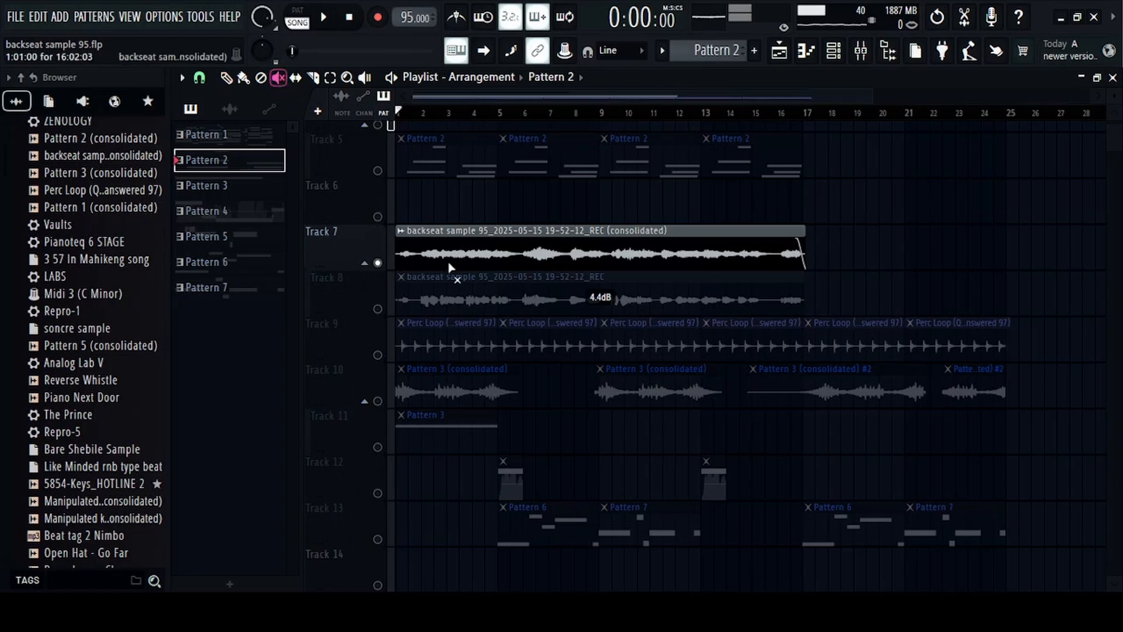
pyautogui.click(377, 309)
pyautogui.click(378, 263)
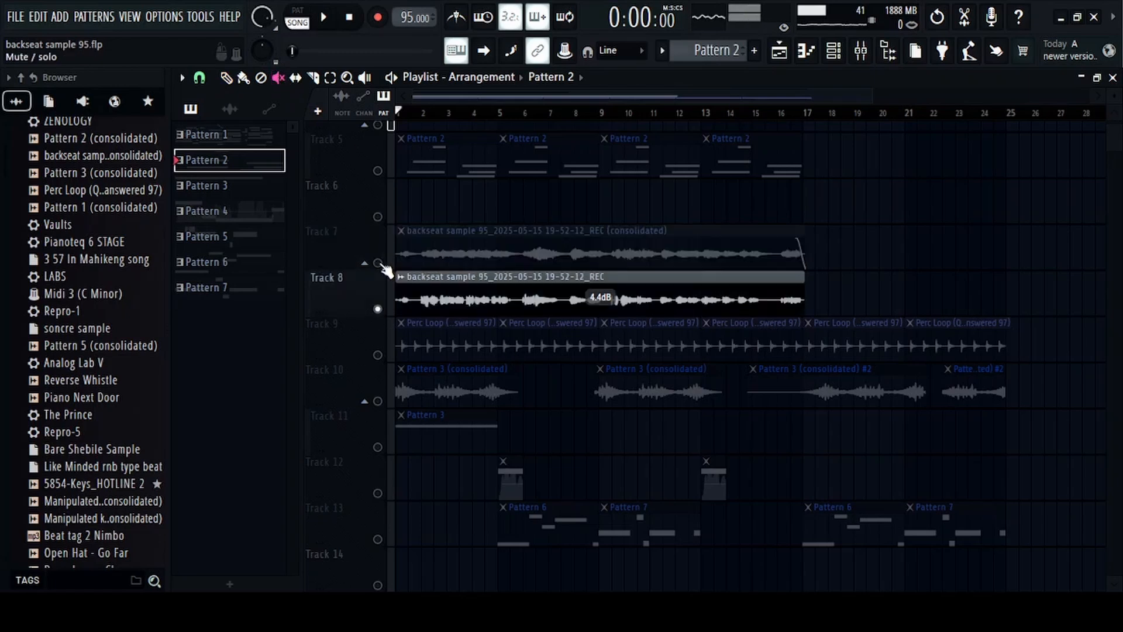
pyautogui.click(225, 79)
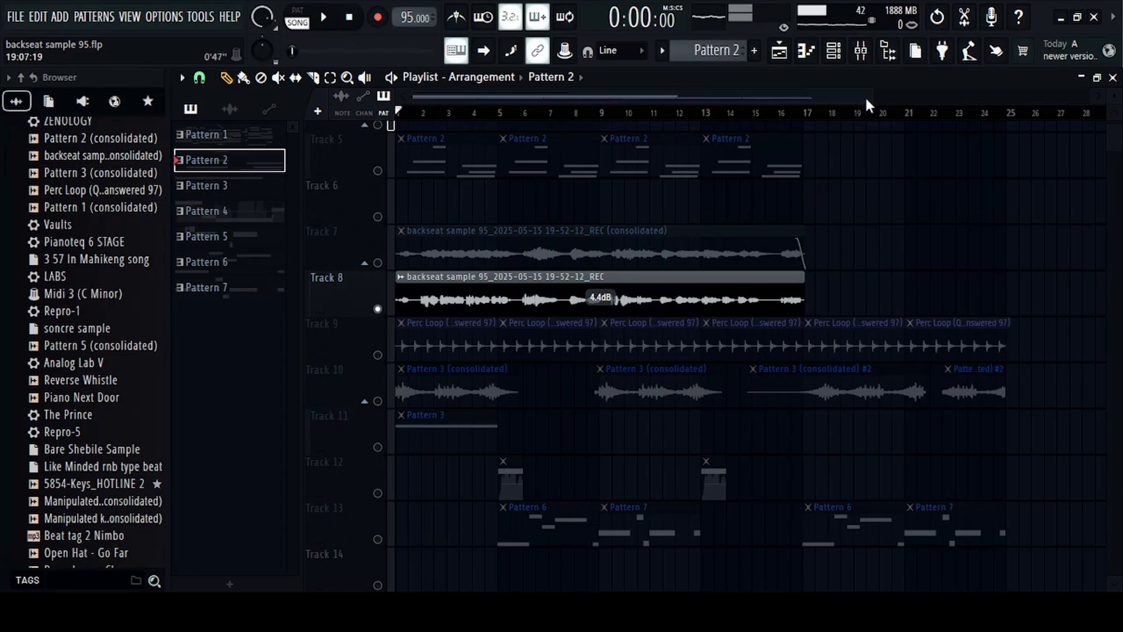
pyautogui.moveTo(870, 97); pyautogui.dragTo(758, 99)
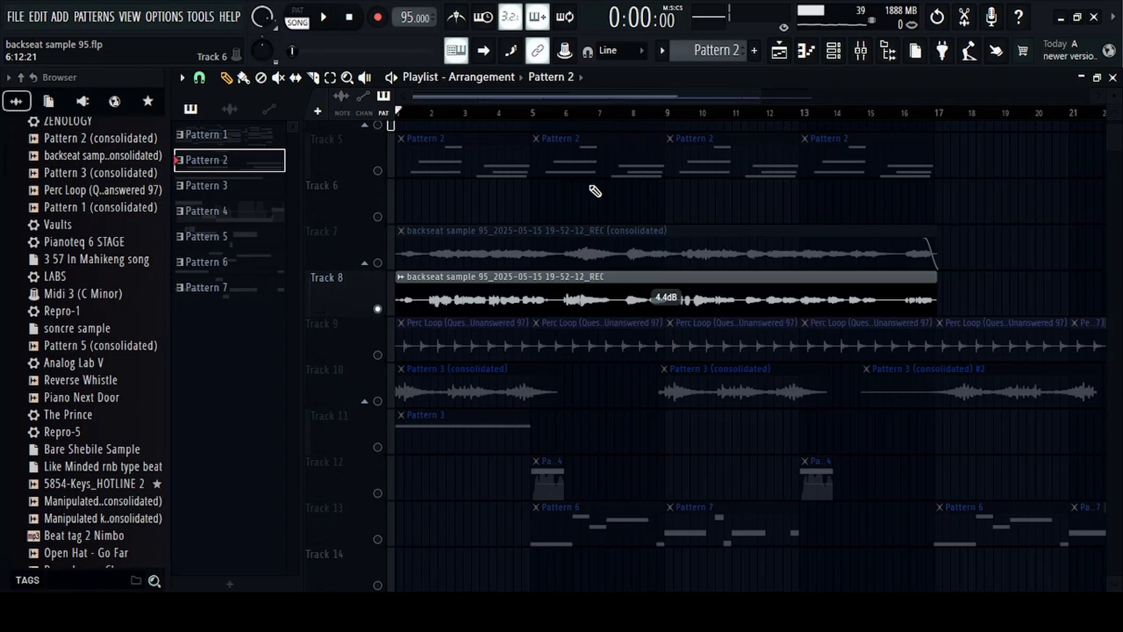
pyautogui.doubleClick(494, 278)
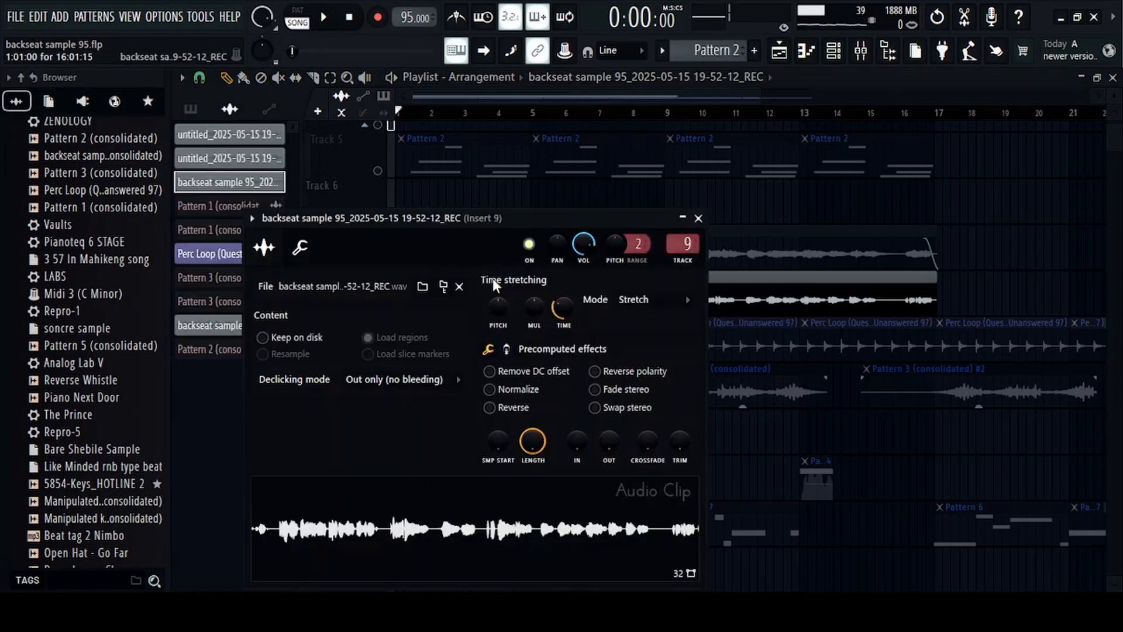
pyautogui.click(699, 218)
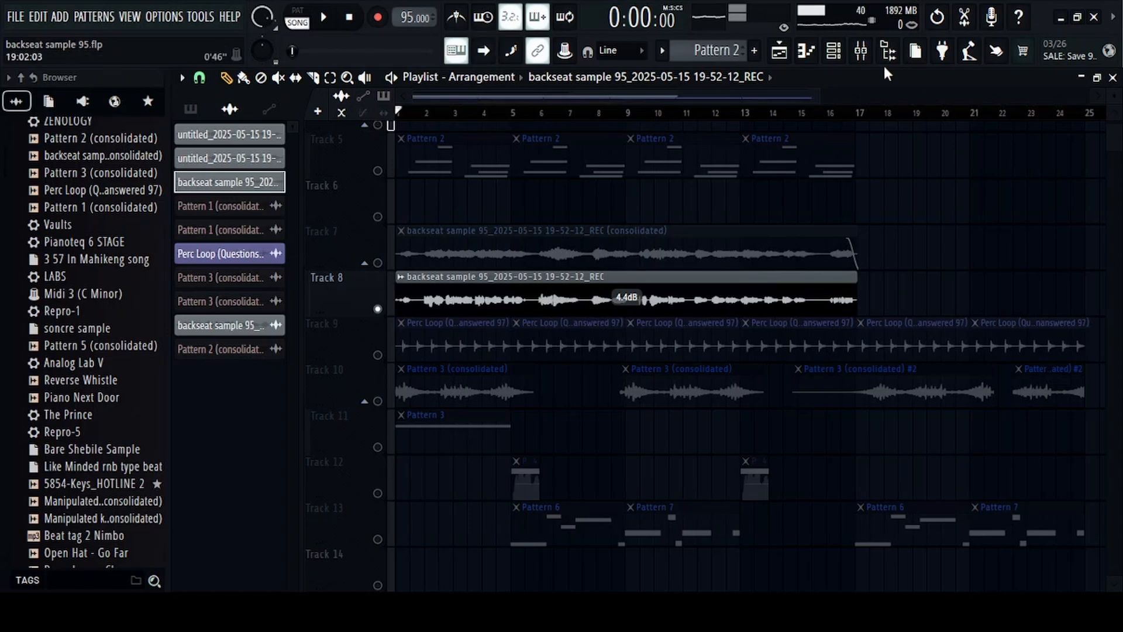
# Inspect the Auto-Tune EFX, Devil-Loc and Cymatics Origin settings on mixer Insert 9, closing each effect
pyautogui.click(861, 51)
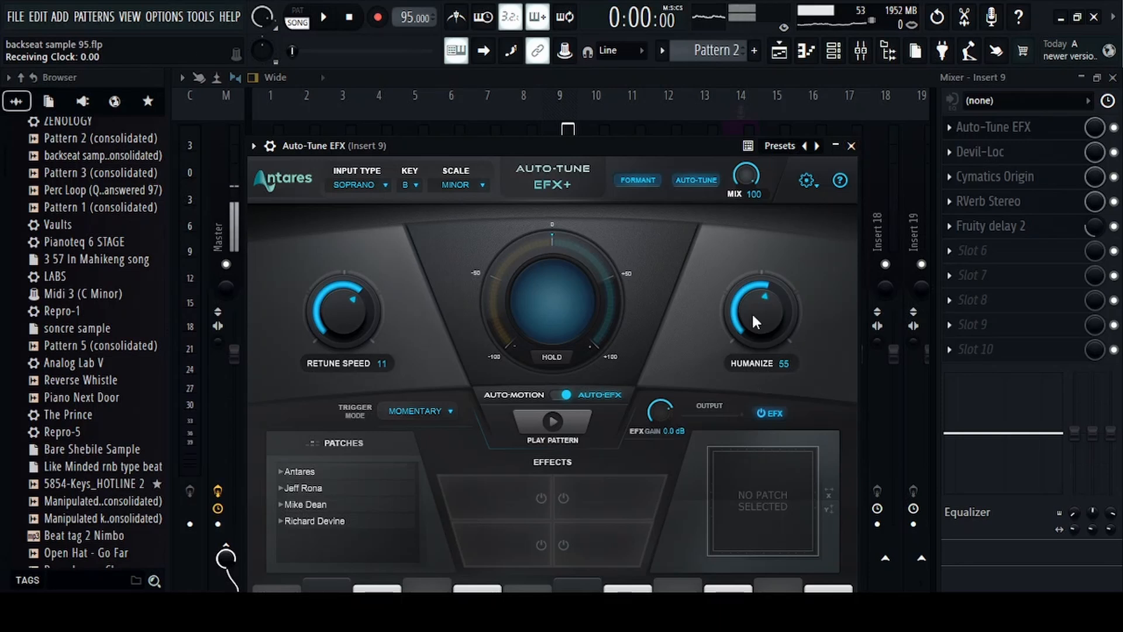
pyautogui.click(852, 147)
pyautogui.click(988, 151)
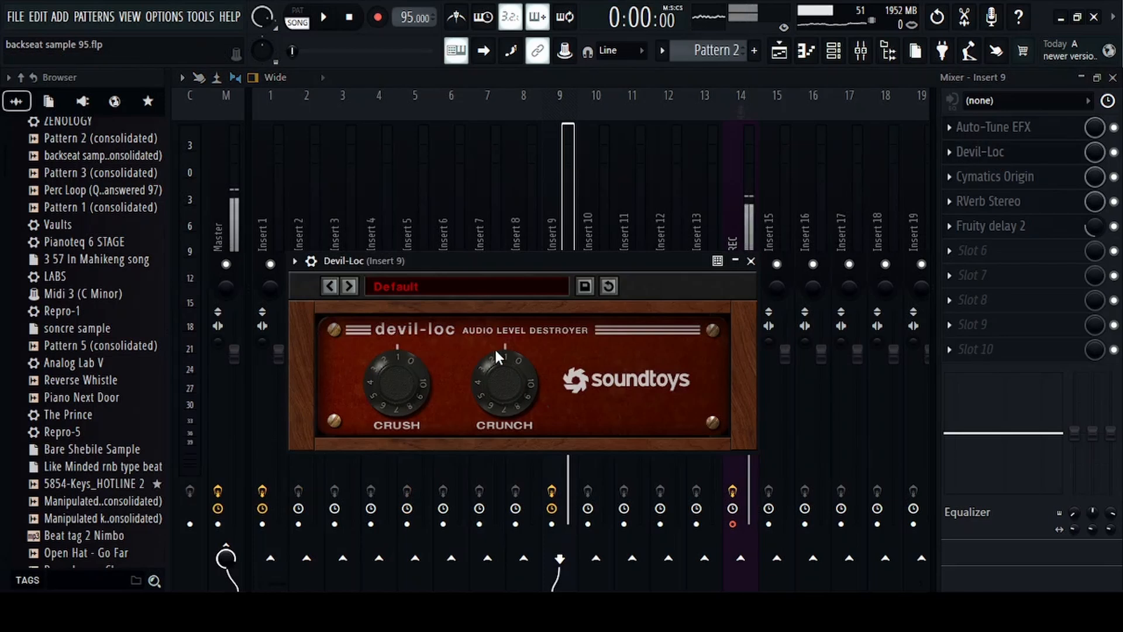
pyautogui.moveTo(476, 263); pyautogui.dragTo(470, 209)
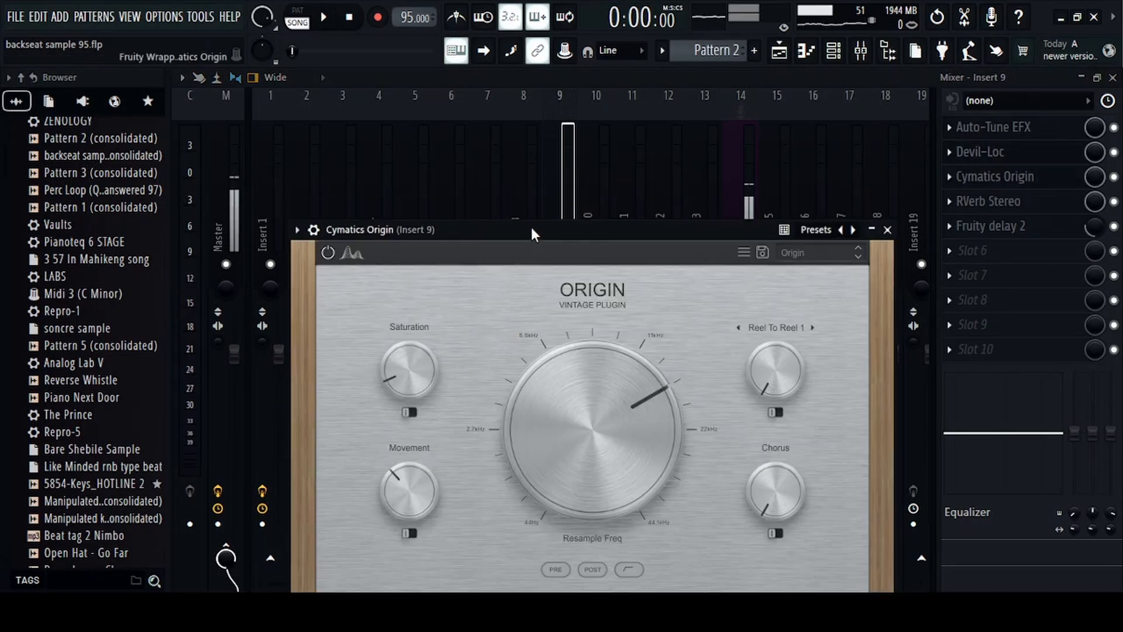
pyautogui.moveTo(531, 226); pyautogui.dragTo(506, 177)
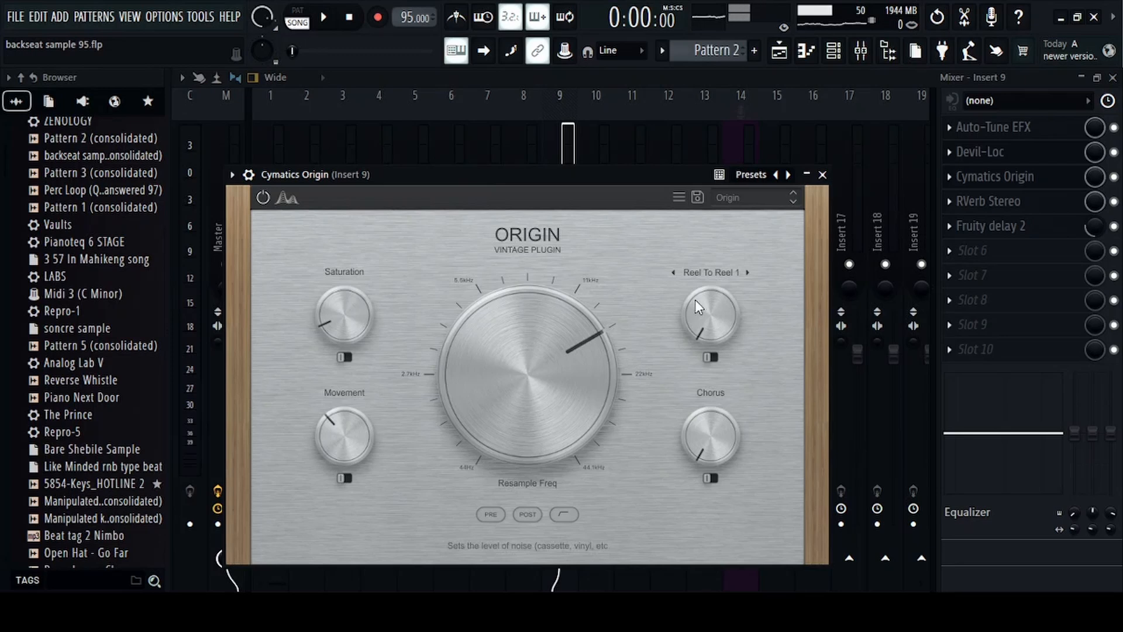
pyautogui.click(822, 175)
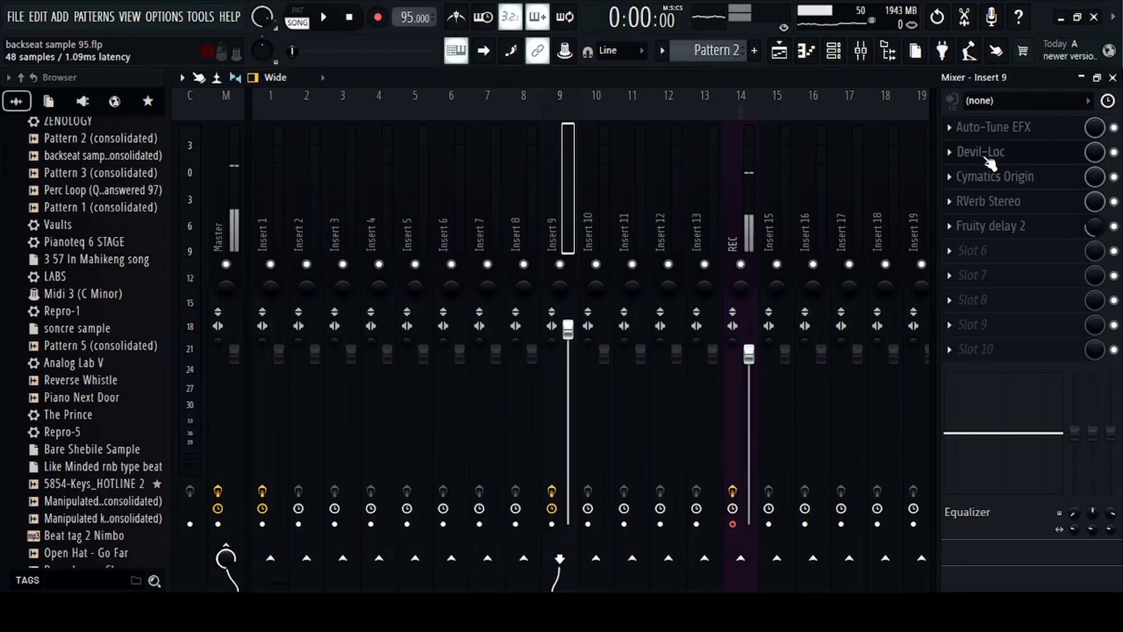
# Set the low band of the reverb EQ in Insert 9's RVerb Stereo to 151 Hz with -14.0 gain
pyautogui.click(1001, 207)
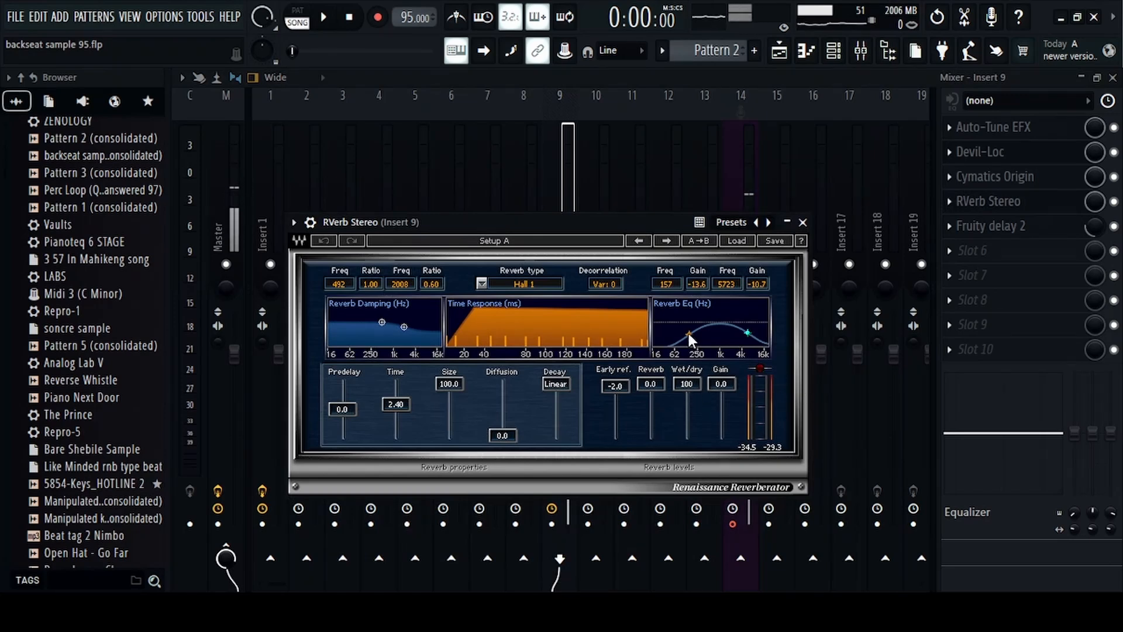
pyautogui.moveTo(689, 334); pyautogui.dragTo(687, 335)
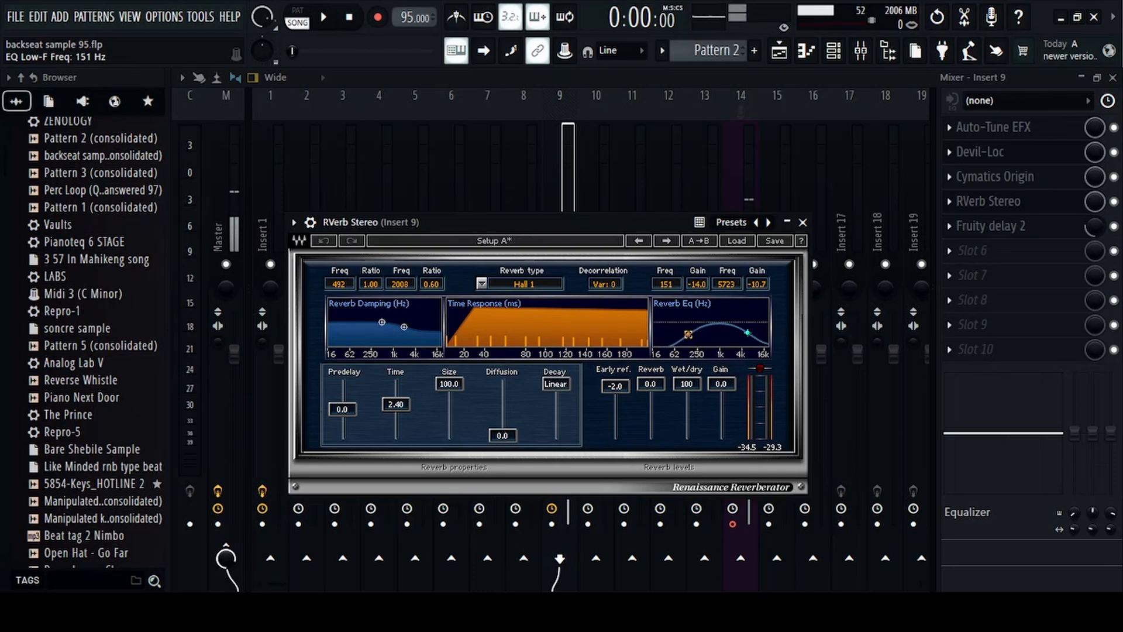
# View Insert 9's Fruity delay 2 settings and close the effect
pyautogui.click(994, 226)
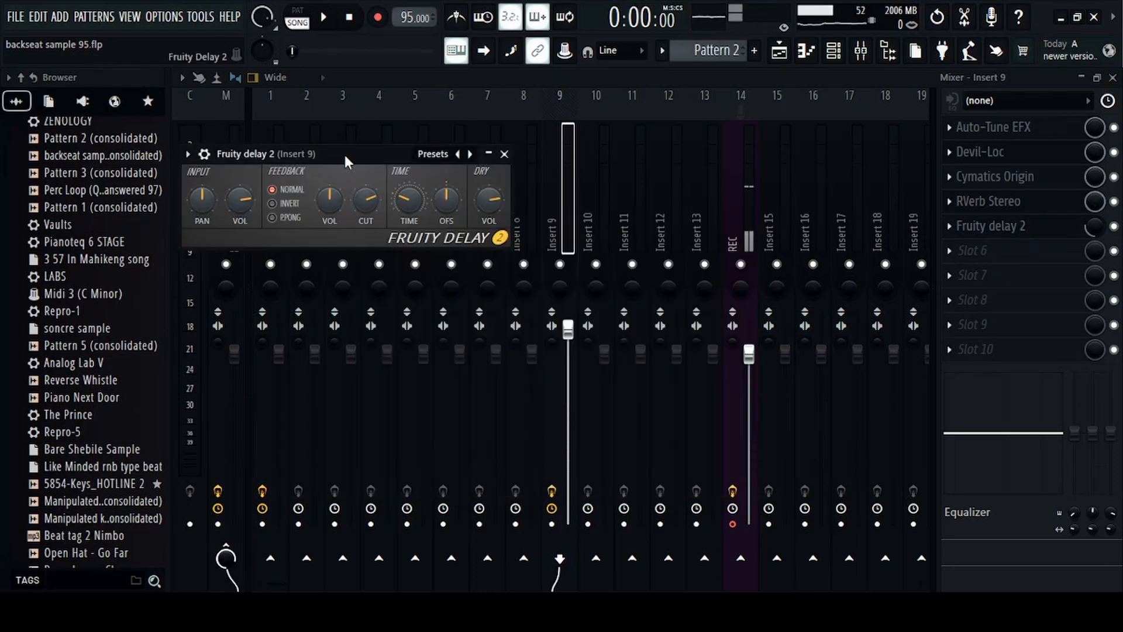
pyautogui.moveTo(343, 152); pyautogui.dragTo(472, 150)
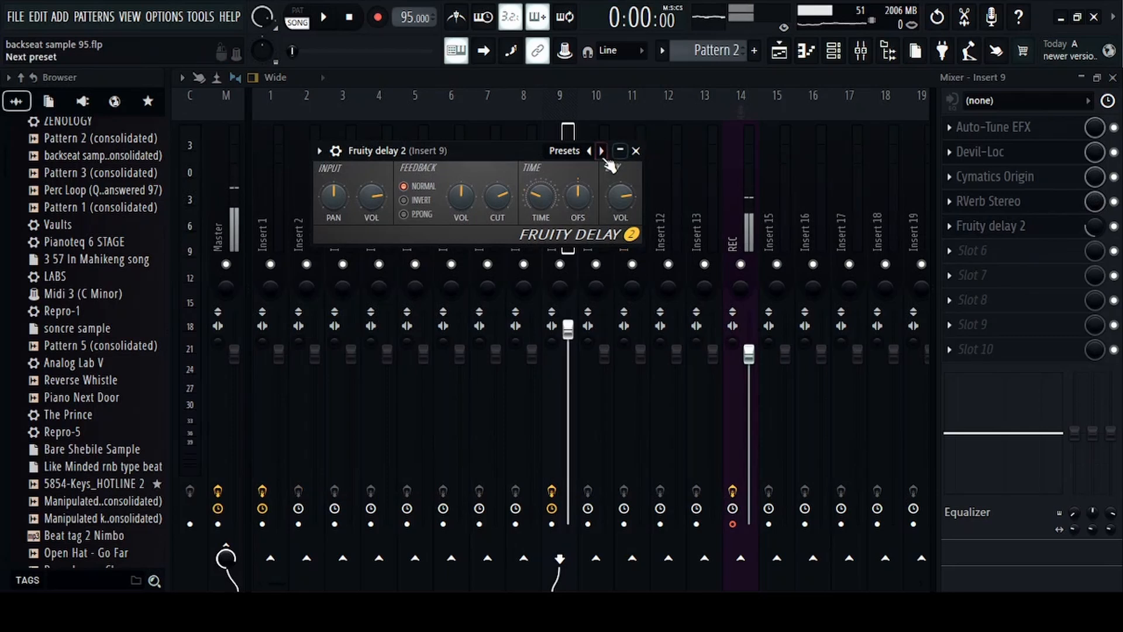
pyautogui.click(636, 150)
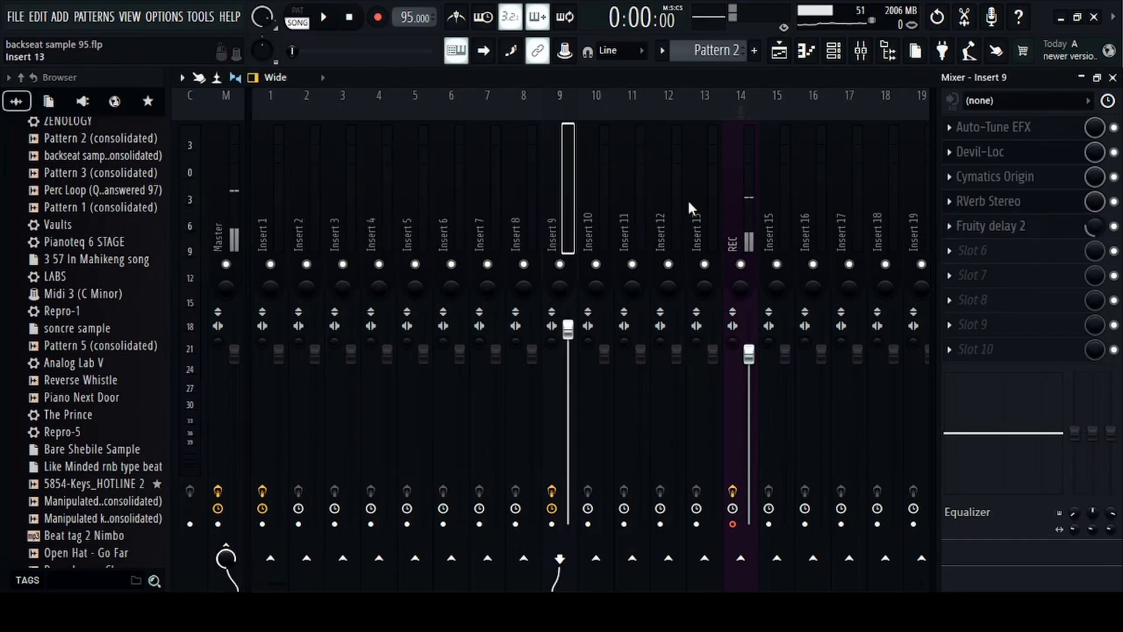
# Return to the playlist and solo the percussion loop on Track 9
pyautogui.press('F5')
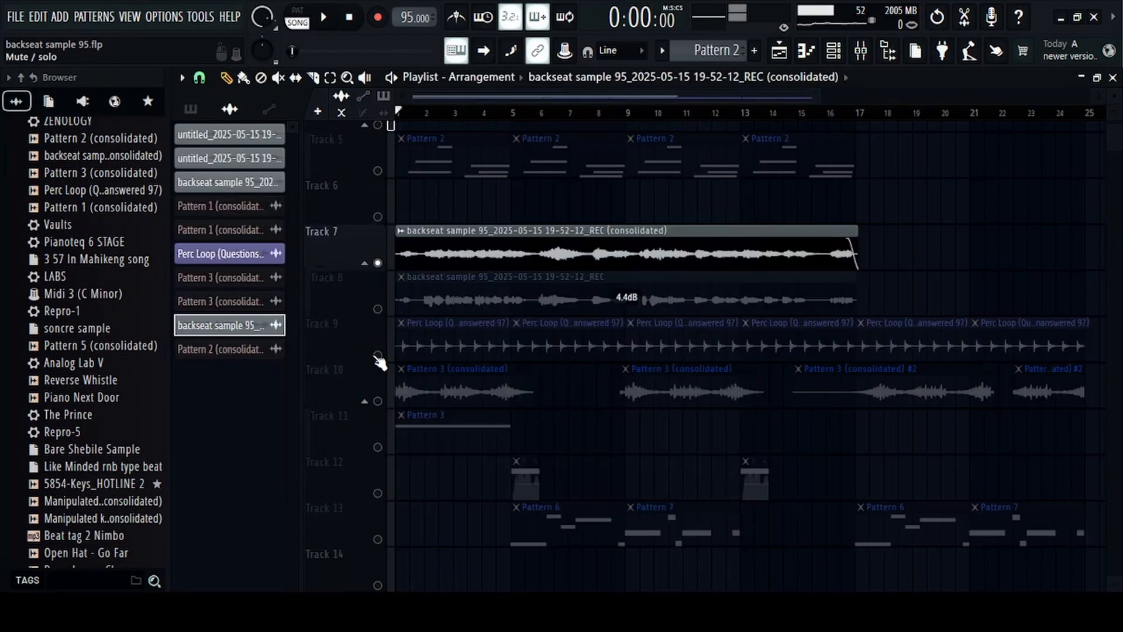
pyautogui.click(376, 356)
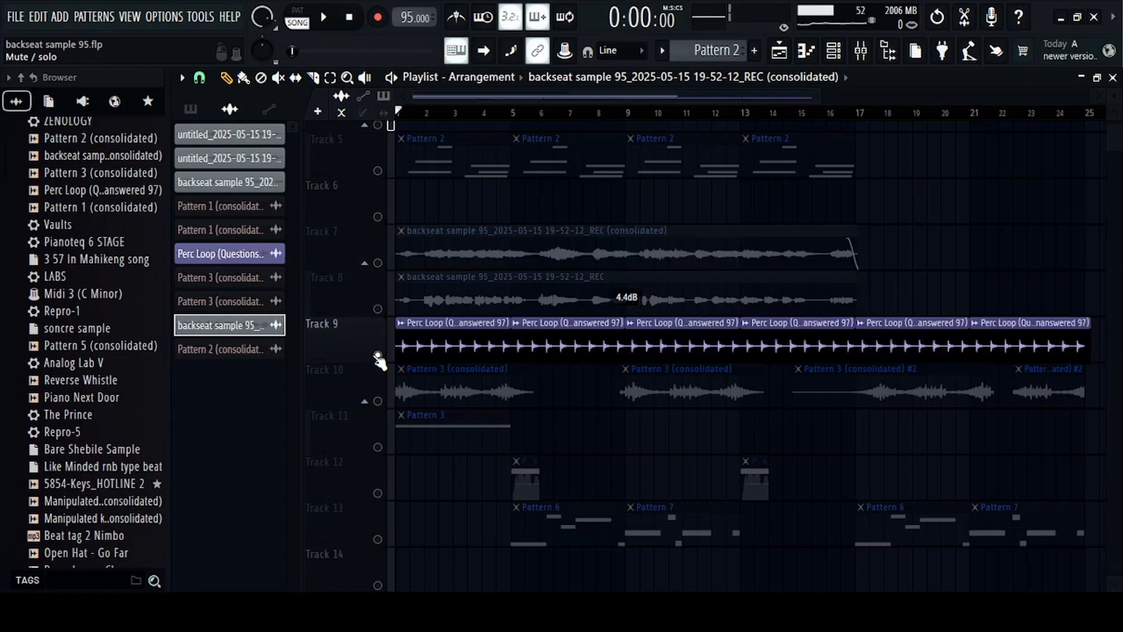
# Inspect the Track 9 percussion loop's audio clip settings, locate its source in the Perc Loops folder, and close the settings
pyautogui.moveTo(814, 97); pyautogui.dragTo(904, 97)
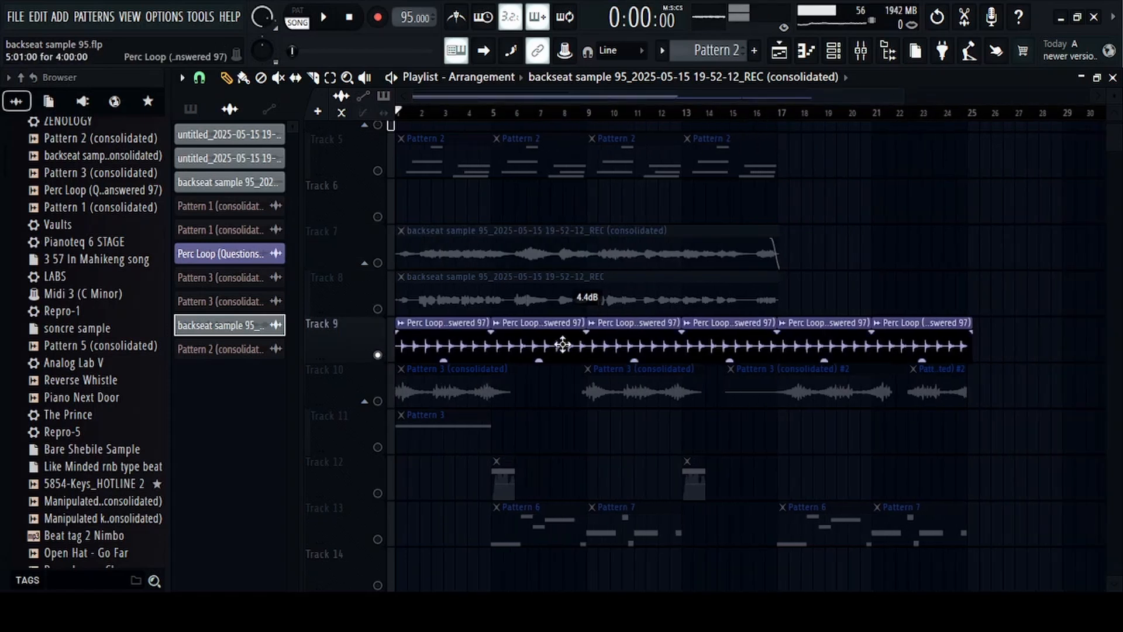
pyautogui.doubleClick(435, 351)
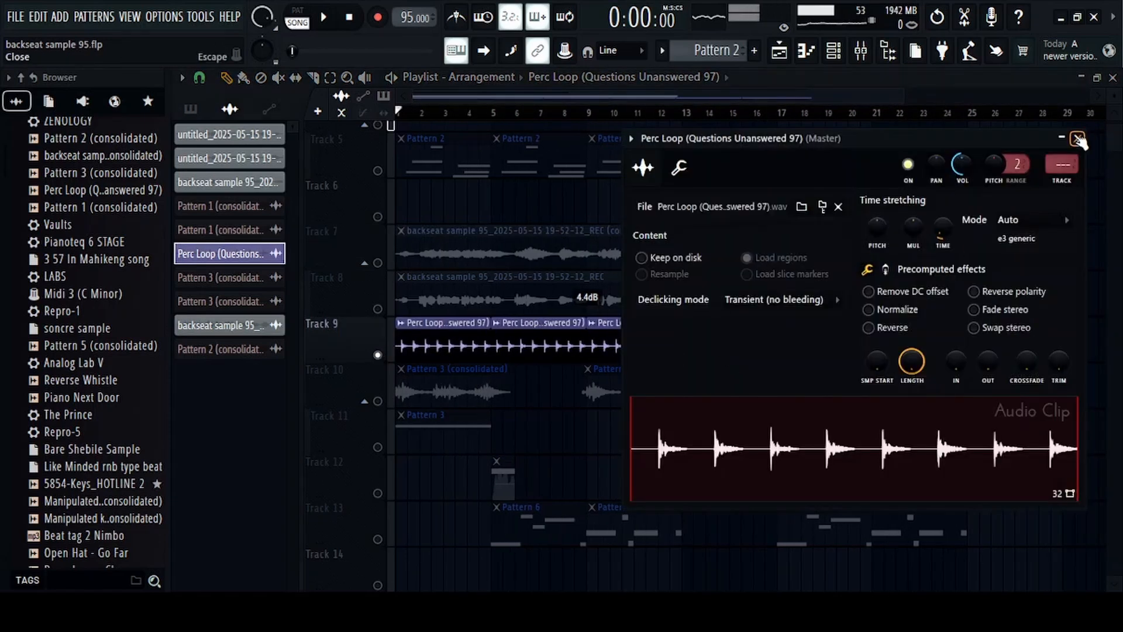
pyautogui.click(1077, 139)
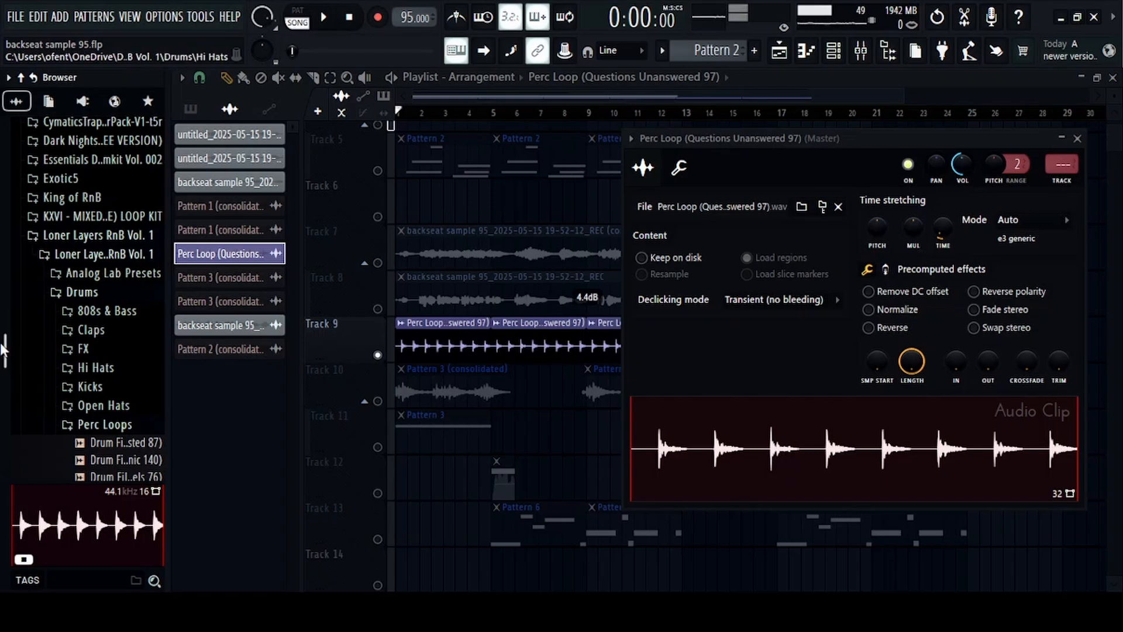
pyautogui.moveTo(6, 351); pyautogui.dragTo(6, 373)
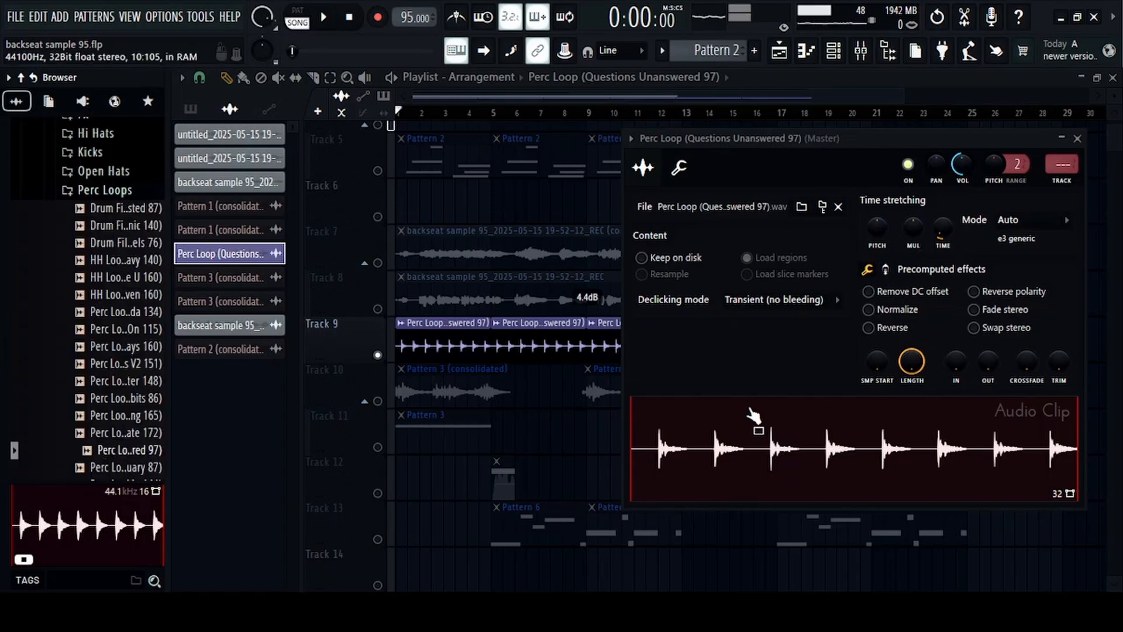
pyautogui.click(1077, 138)
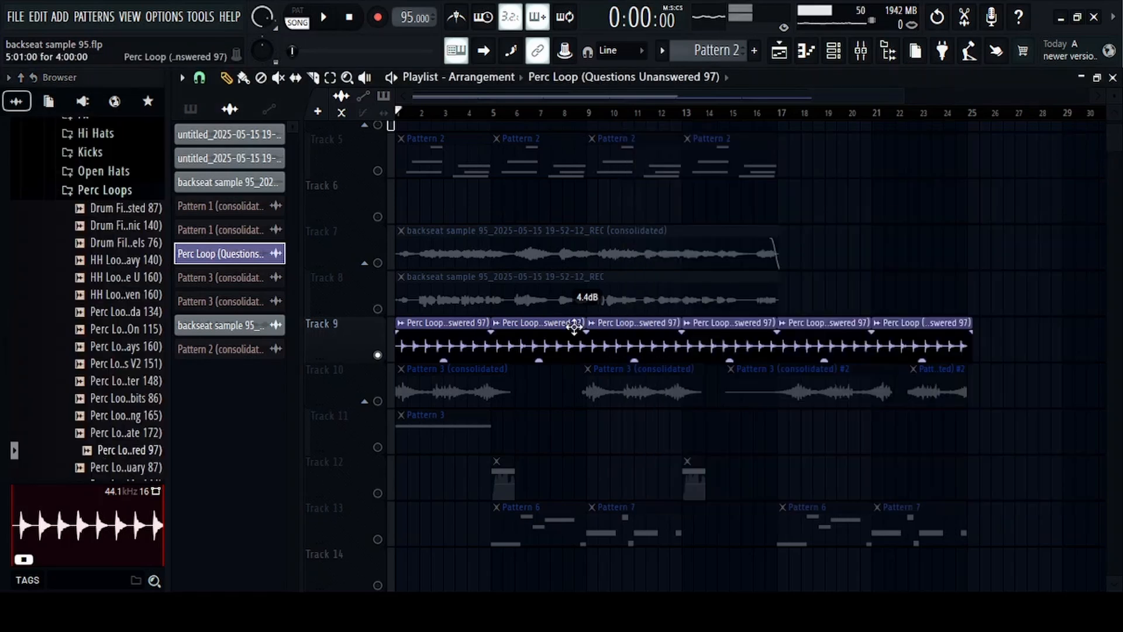
# Listen to the soloed percussion loop, and play it together with the piano, Pattern 2 and recording layers
pyautogui.press('space')
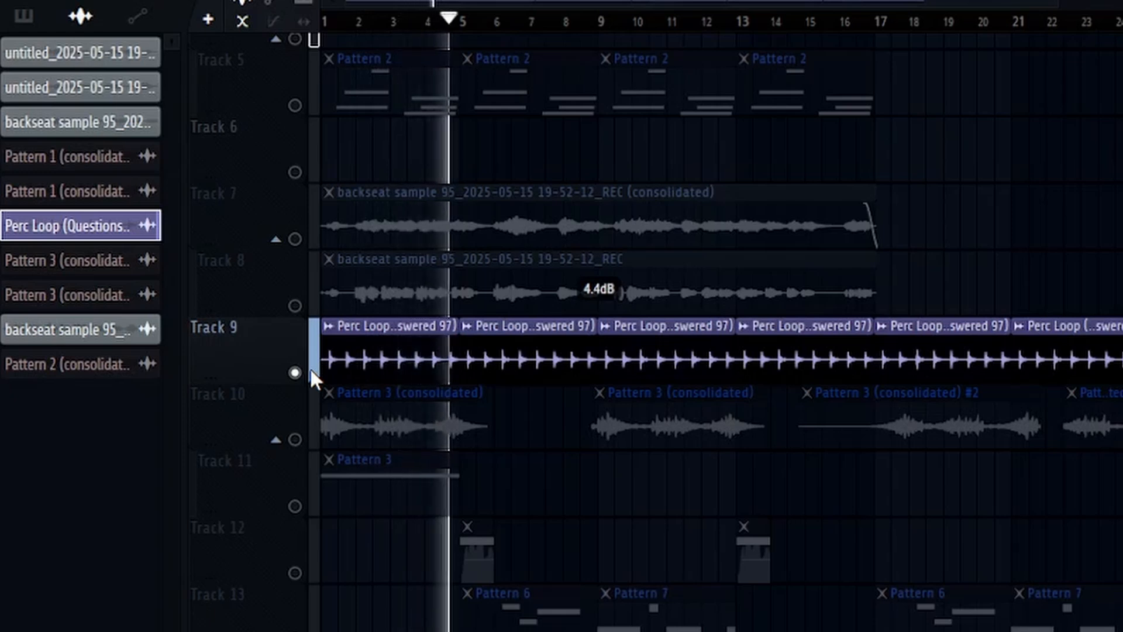
pyautogui.press('space')
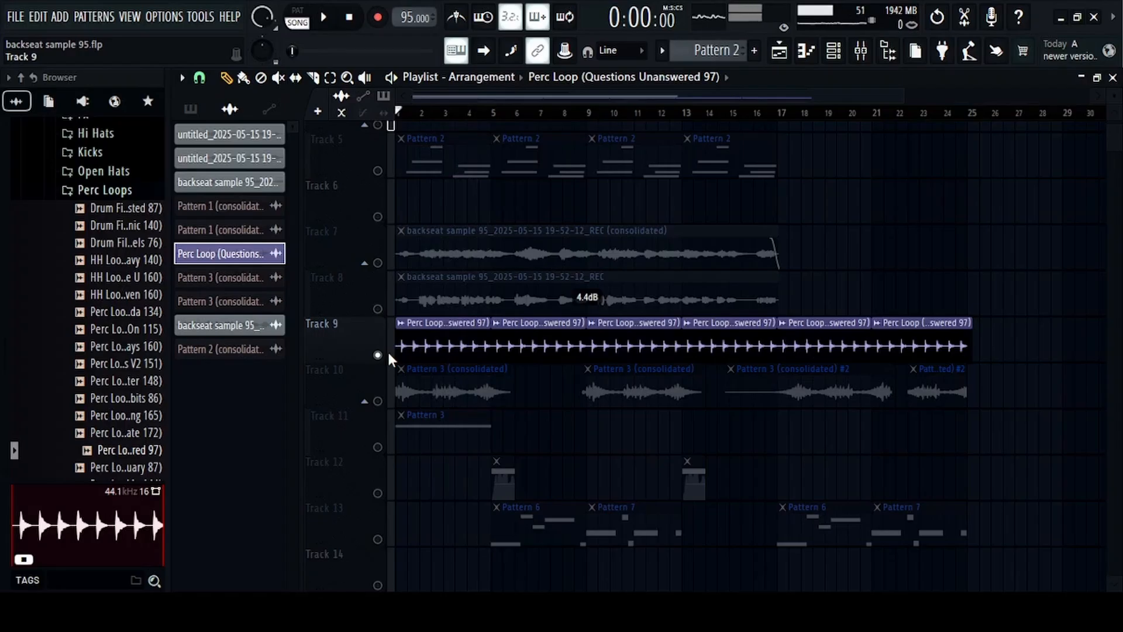
pyautogui.moveTo(904, 96); pyautogui.dragTo(858, 97)
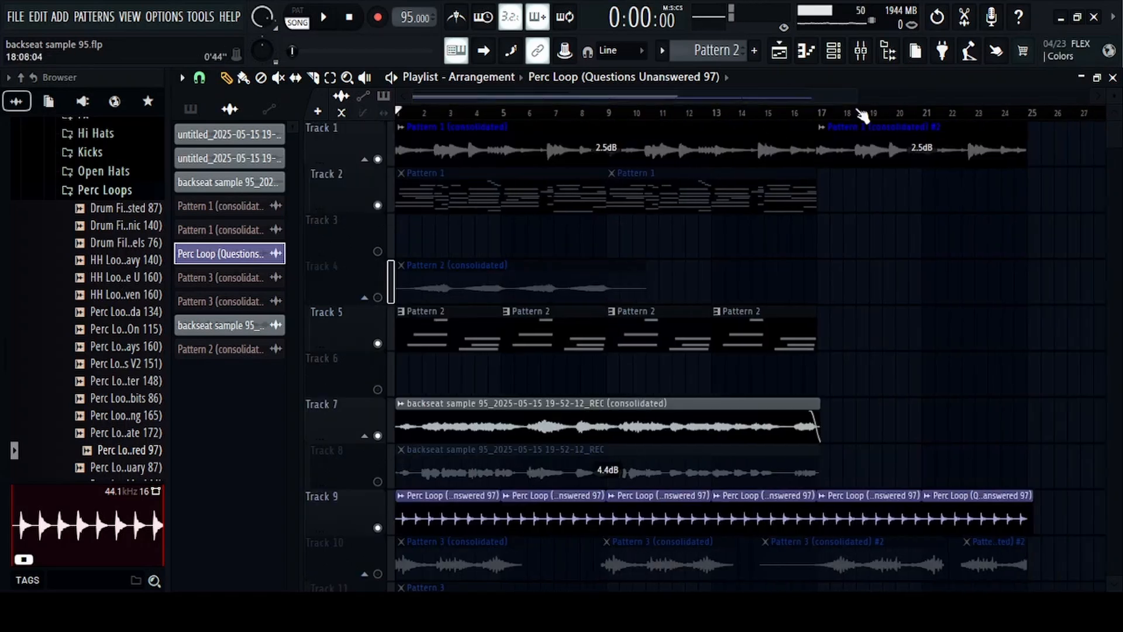
pyautogui.press('space')
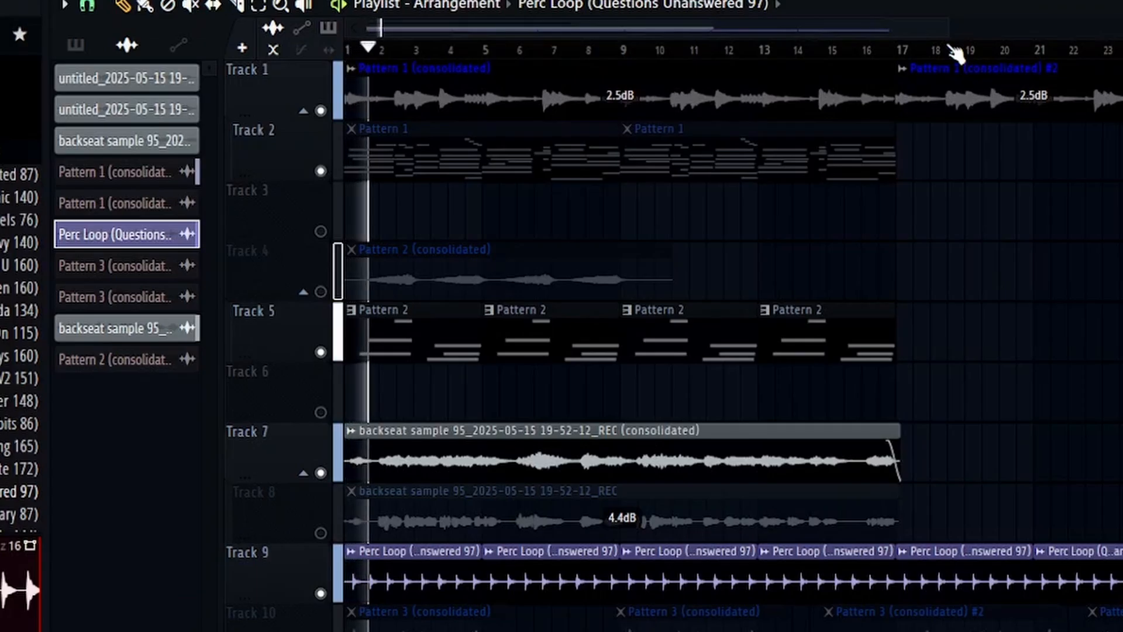
pyautogui.scroll(-1, 1079, 243)
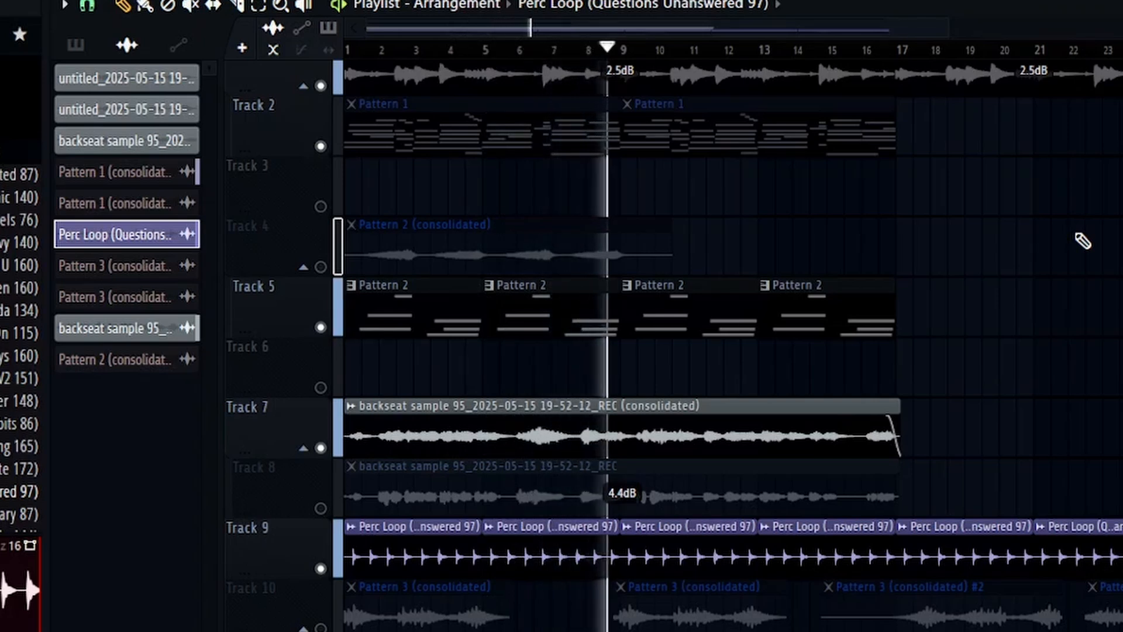
pyautogui.press('space')
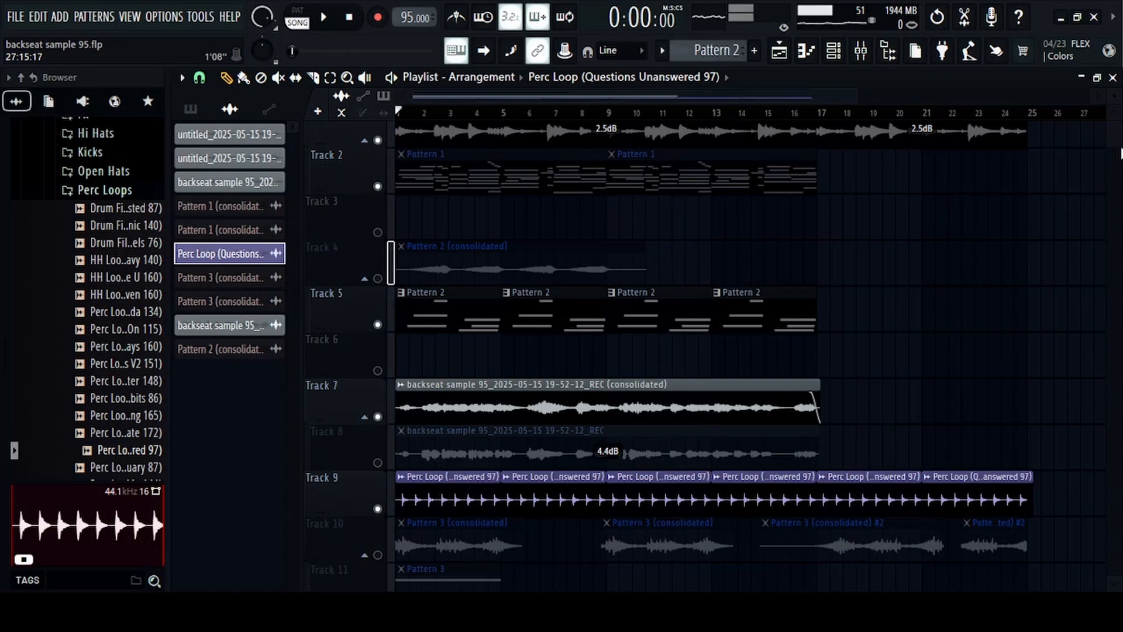
# Inspect the Jumble Demo settings for Pattern 3 on Track 11, view its piano roll note, and listen to it
pyautogui.scroll(-2, 1121, 153)
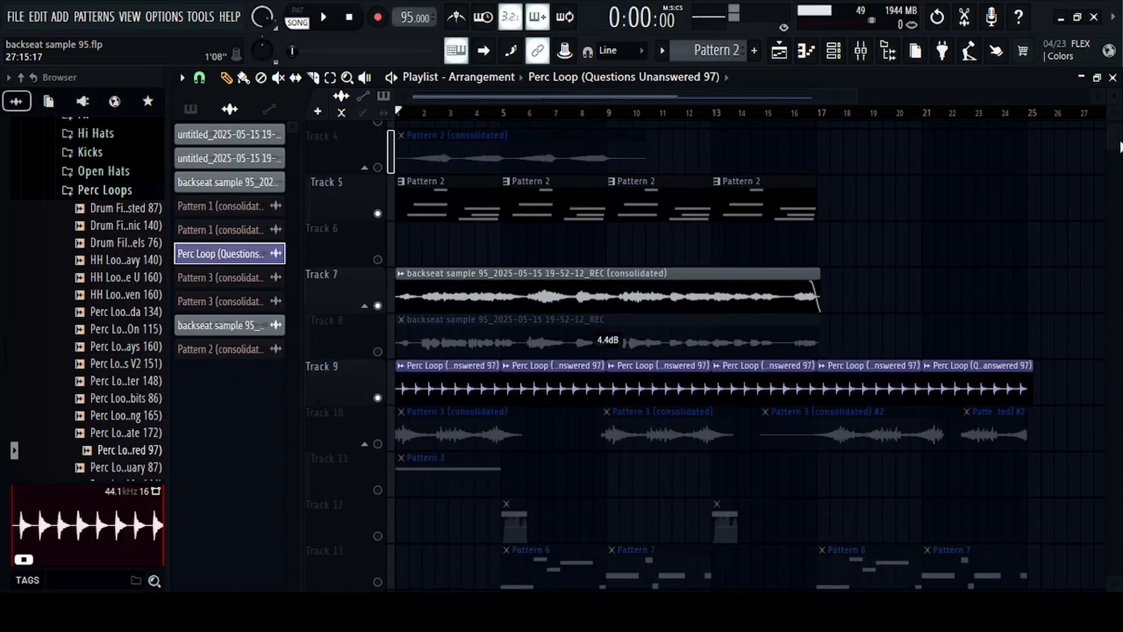
pyautogui.scroll(-2, 1120, 146)
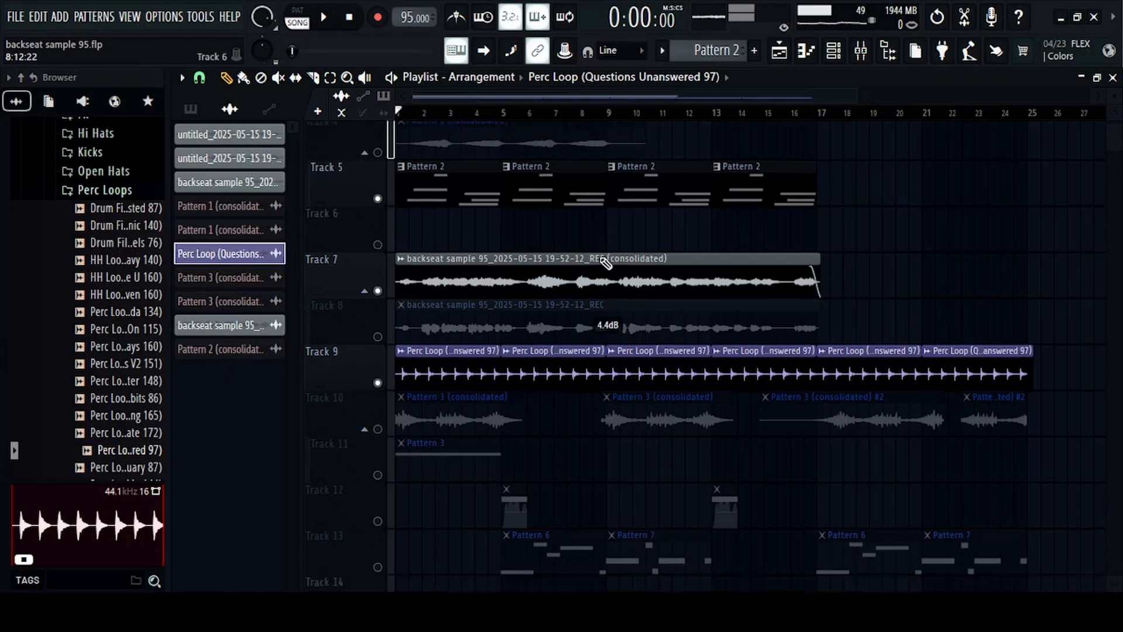
pyautogui.click(378, 367)
pyautogui.click(460, 308)
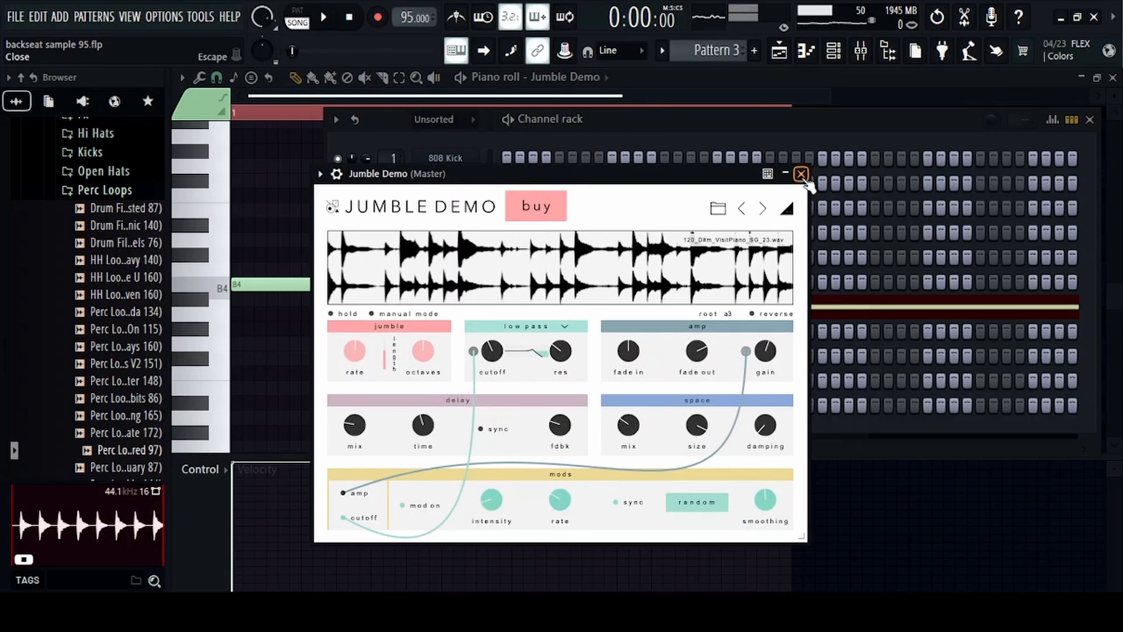
pyautogui.click(801, 174)
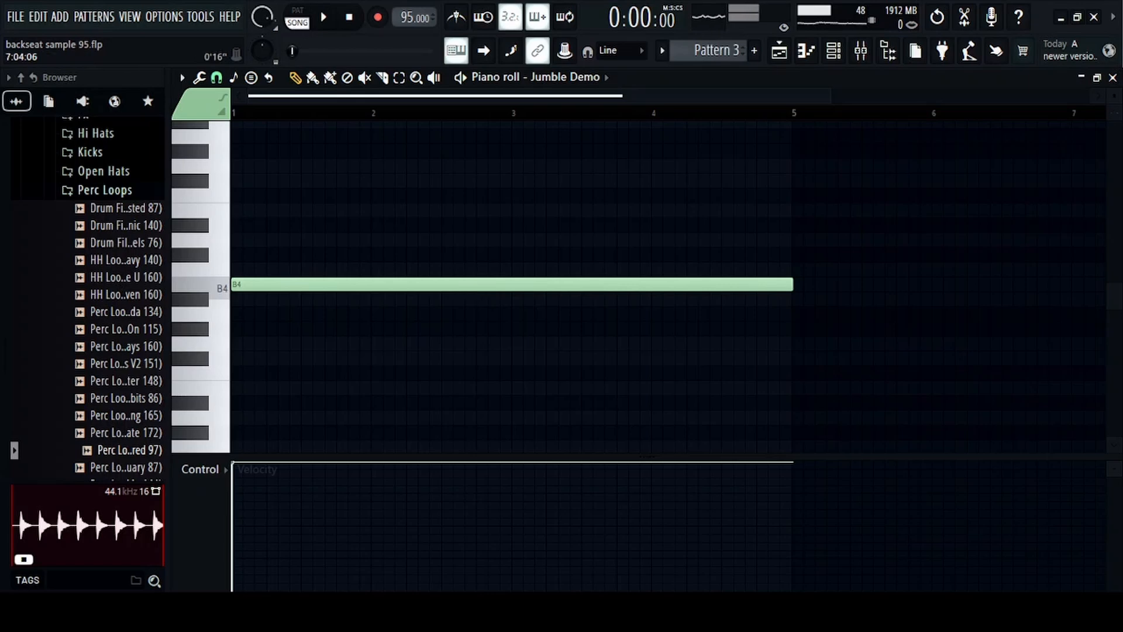
pyautogui.press('space')
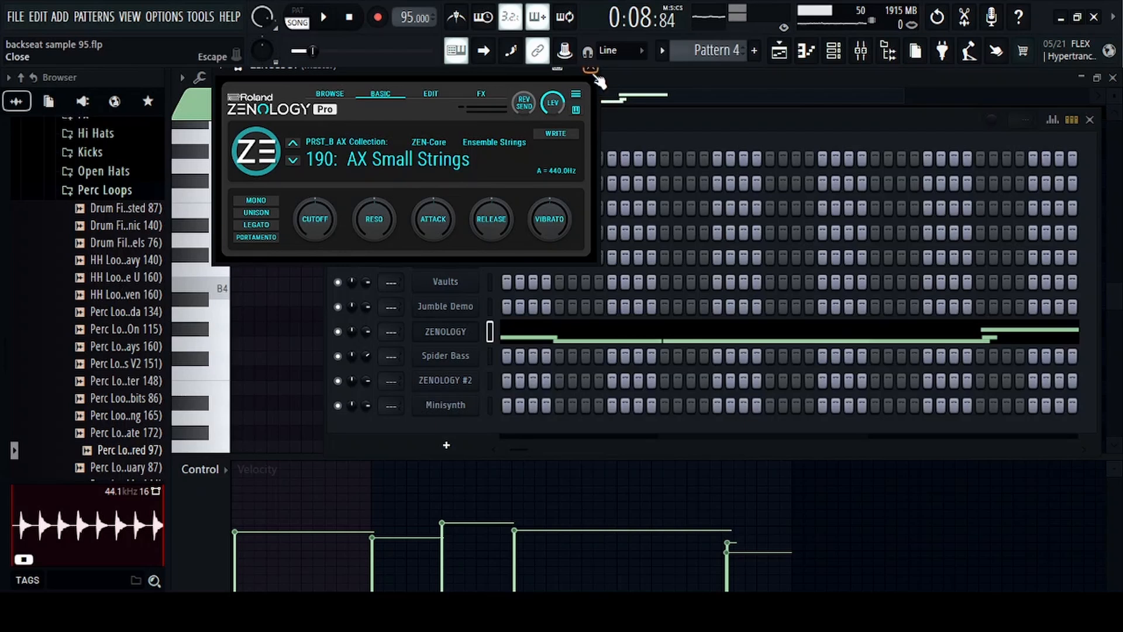
# Close the ZENOLOGY strings preset, view Pattern 4's notes in the piano roll, and play its clip on Track 12
pyautogui.click(595, 76)
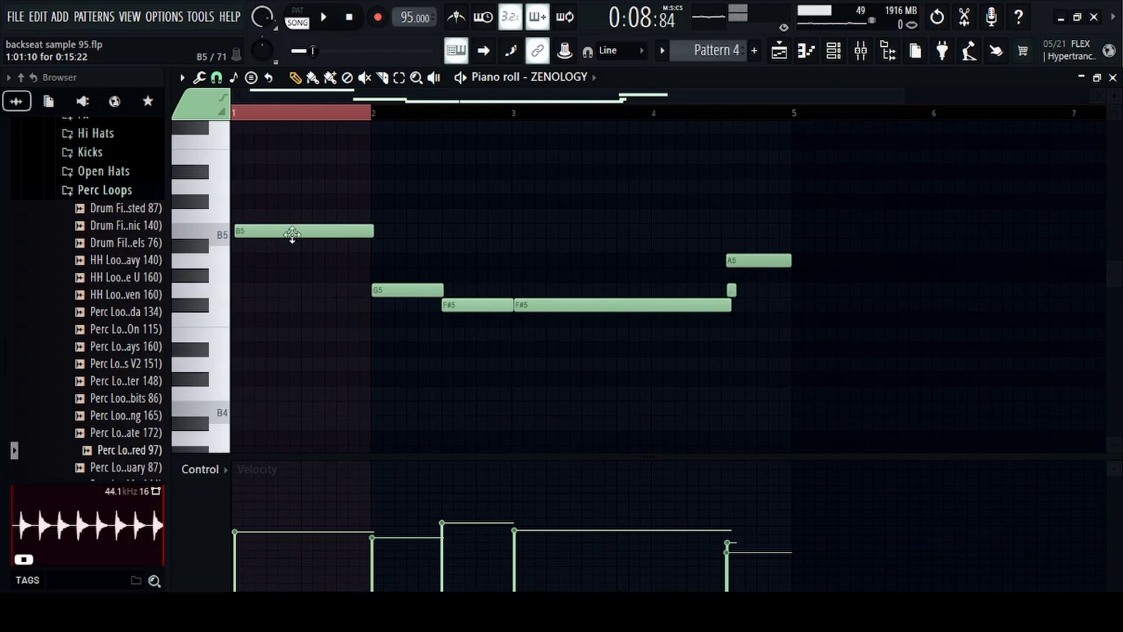
pyautogui.click(1112, 78)
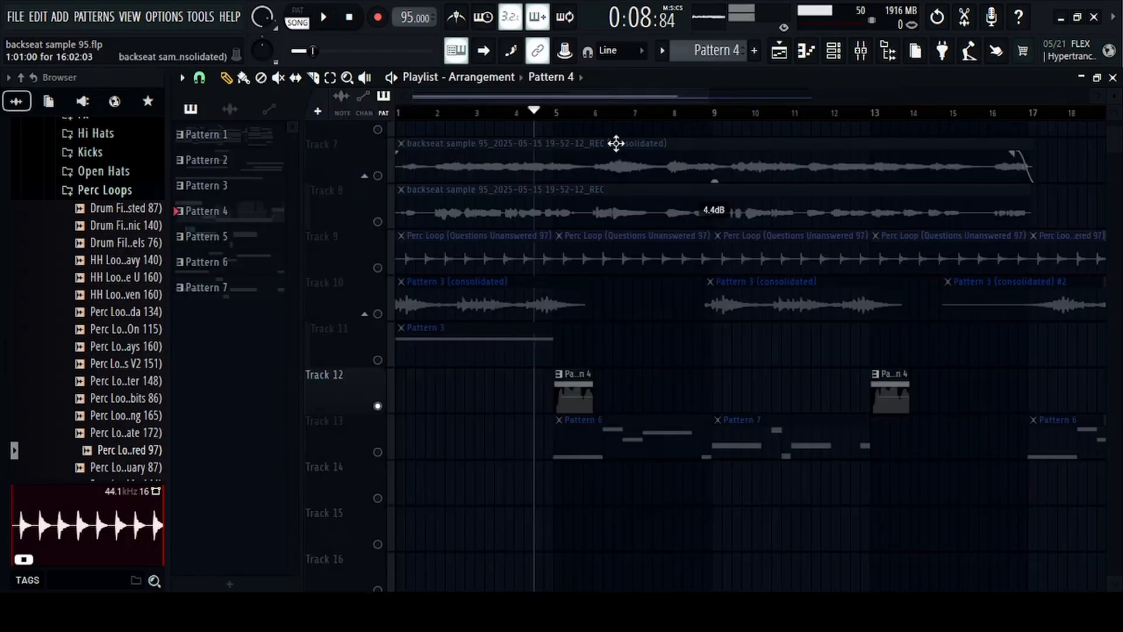
pyautogui.doubleClick(568, 405)
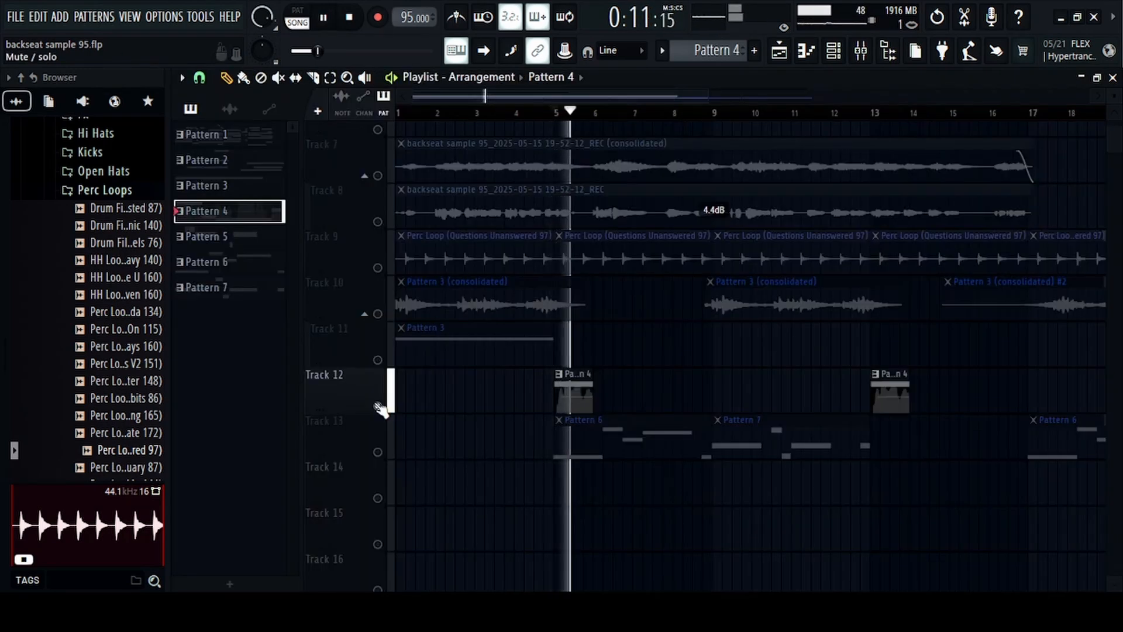
pyautogui.press('space')
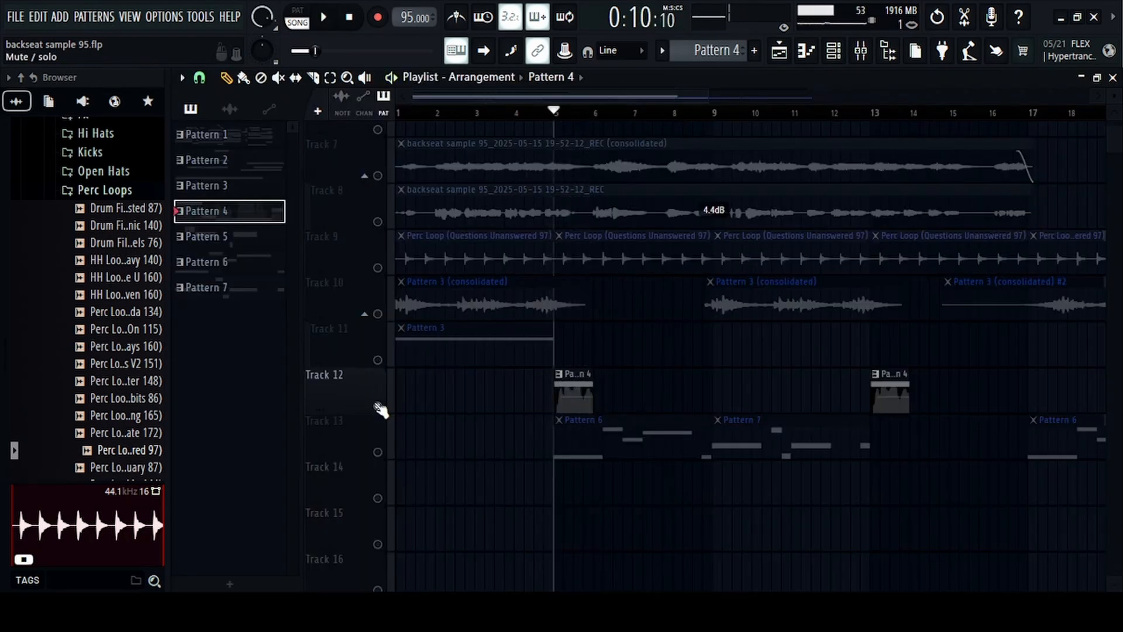
# Solo the bass patterns on Track 13 and inspect the Spider Bass volume envelope, closing its settings
pyautogui.scroll(-2, 579, 426)
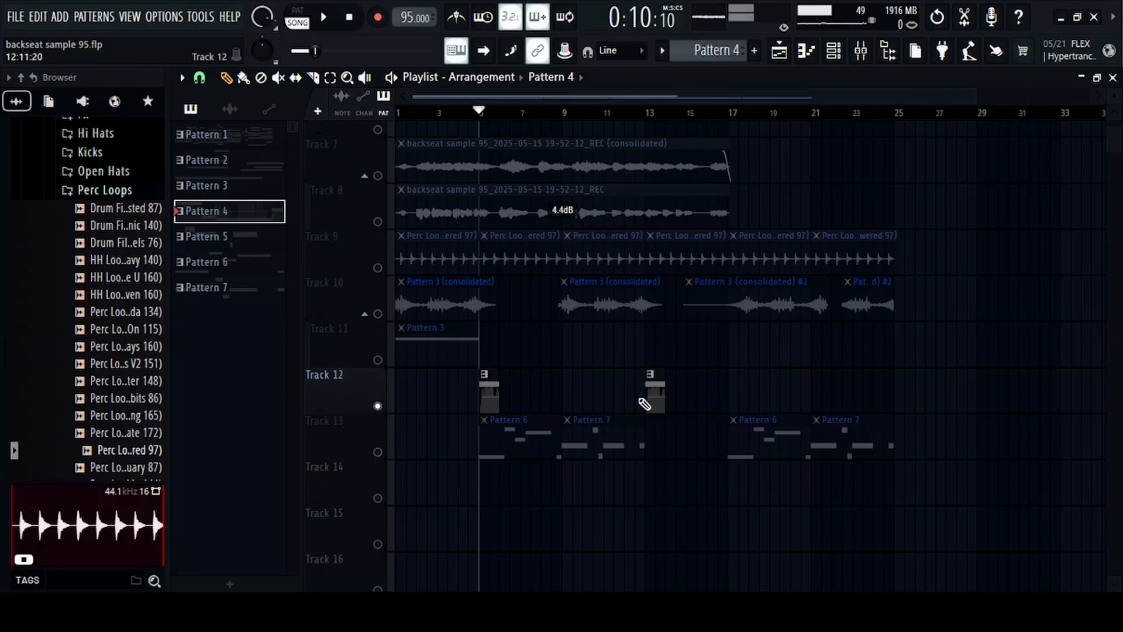
pyautogui.moveTo(976, 96); pyautogui.dragTo(779, 123)
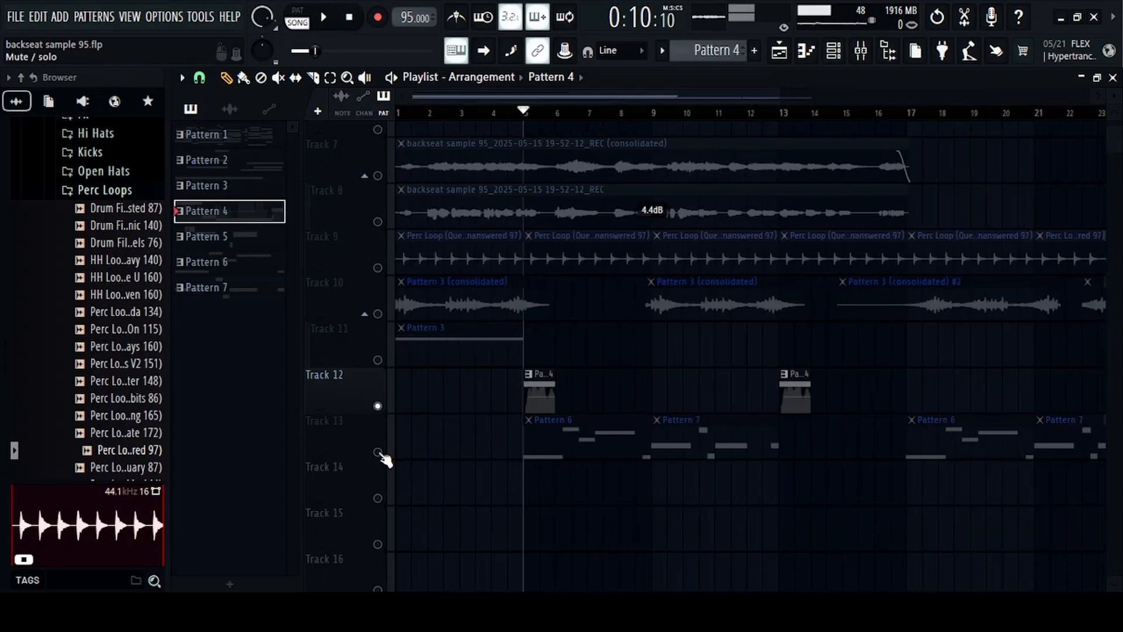
pyautogui.rightClick(379, 453)
pyautogui.rightClick(378, 451)
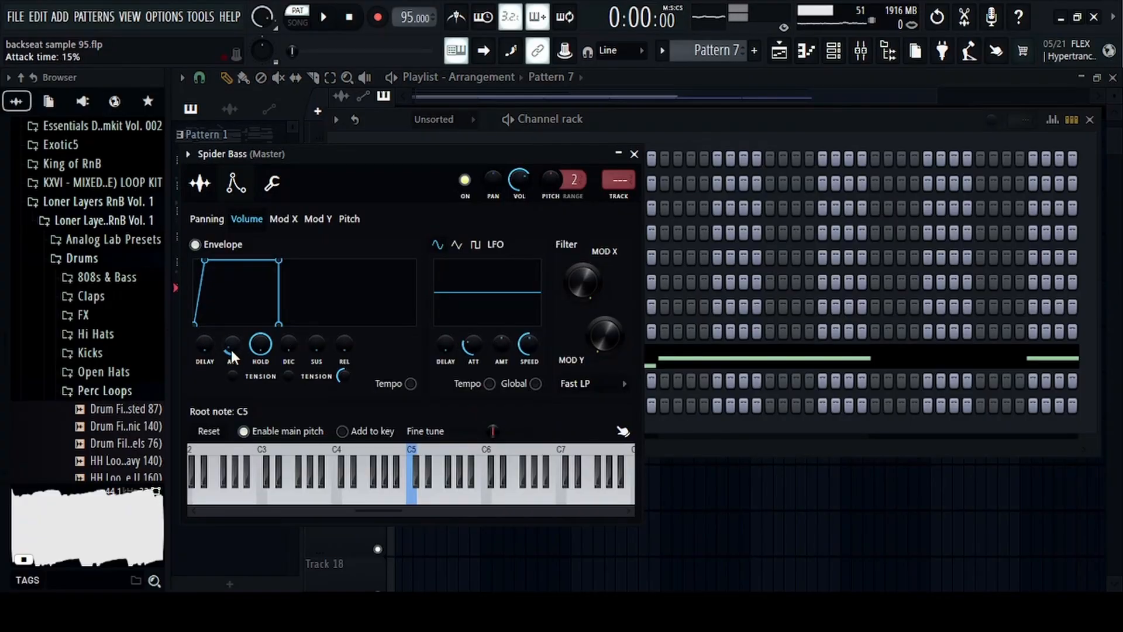
pyautogui.click(635, 153)
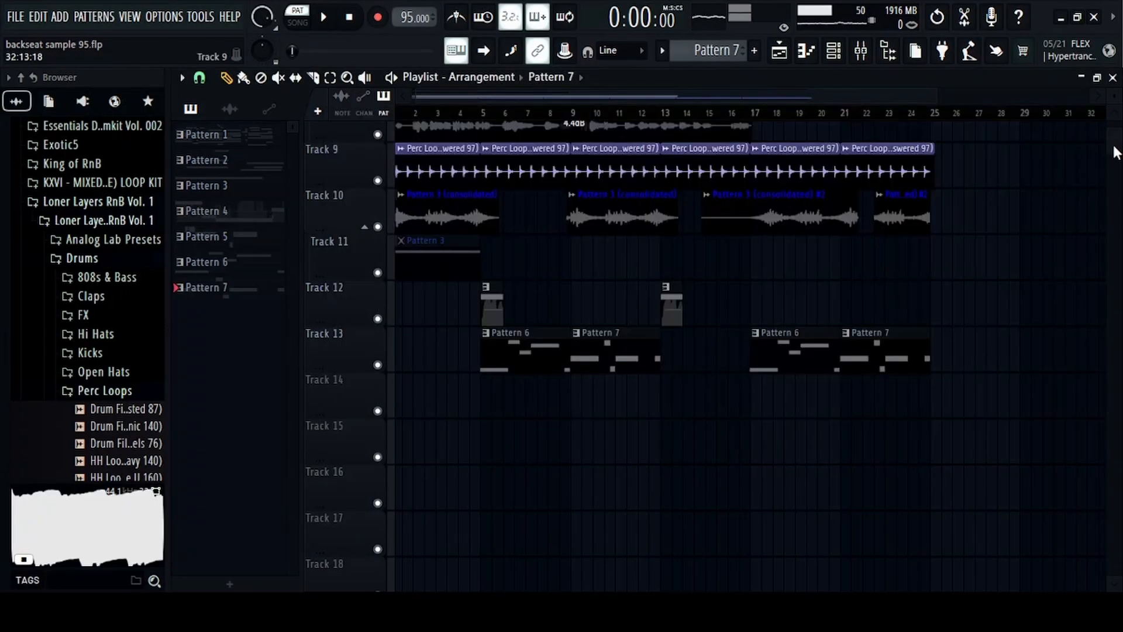
# Play the full arrangement from the start with all layers active, following the tracks through bar 22
pyautogui.moveTo(1114, 146); pyautogui.dragTo(1114, 138)
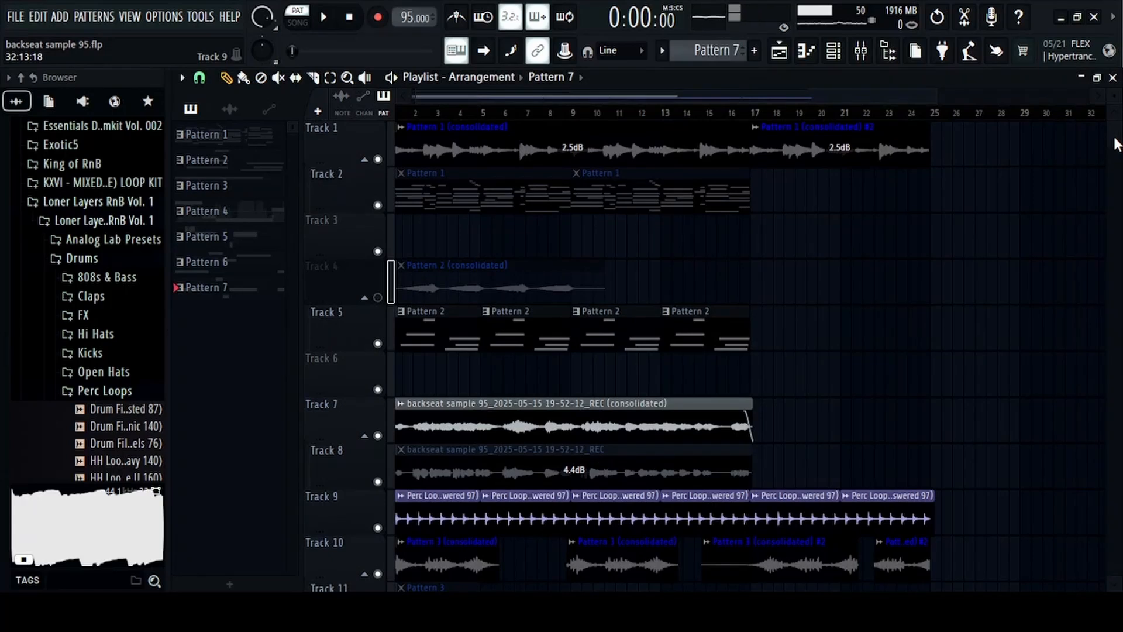
pyautogui.moveTo(1114, 138); pyautogui.dragTo(1114, 141)
pyautogui.moveTo(936, 97); pyautogui.dragTo(1018, 88)
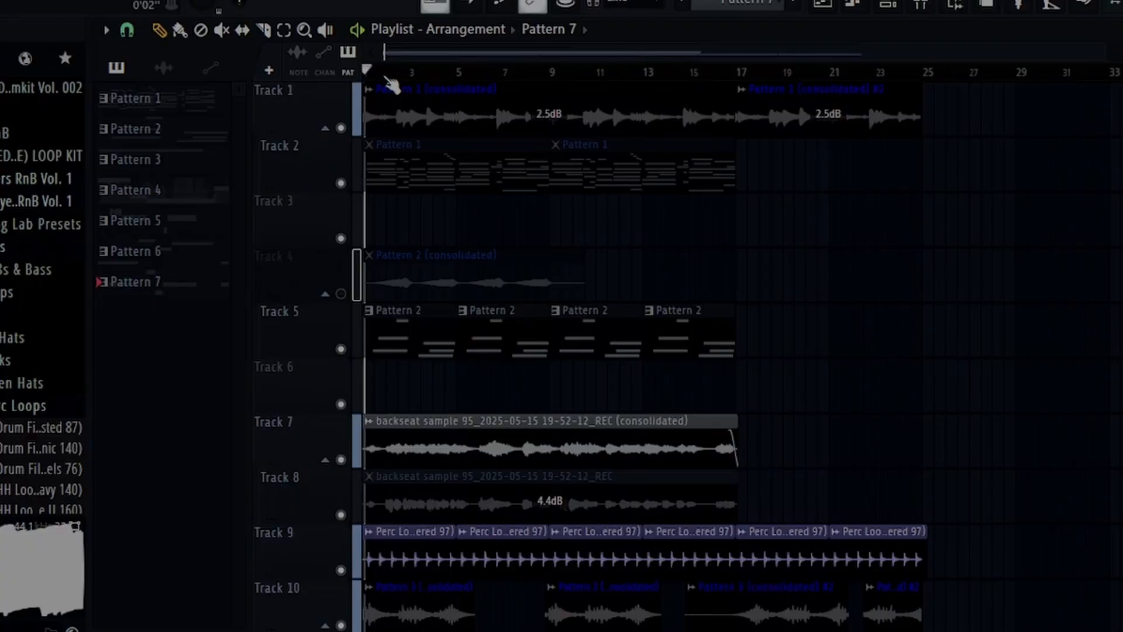
pyautogui.moveTo(1107, 57); pyautogui.dragTo(922, 58)
pyautogui.scroll(-2, 1013, 223)
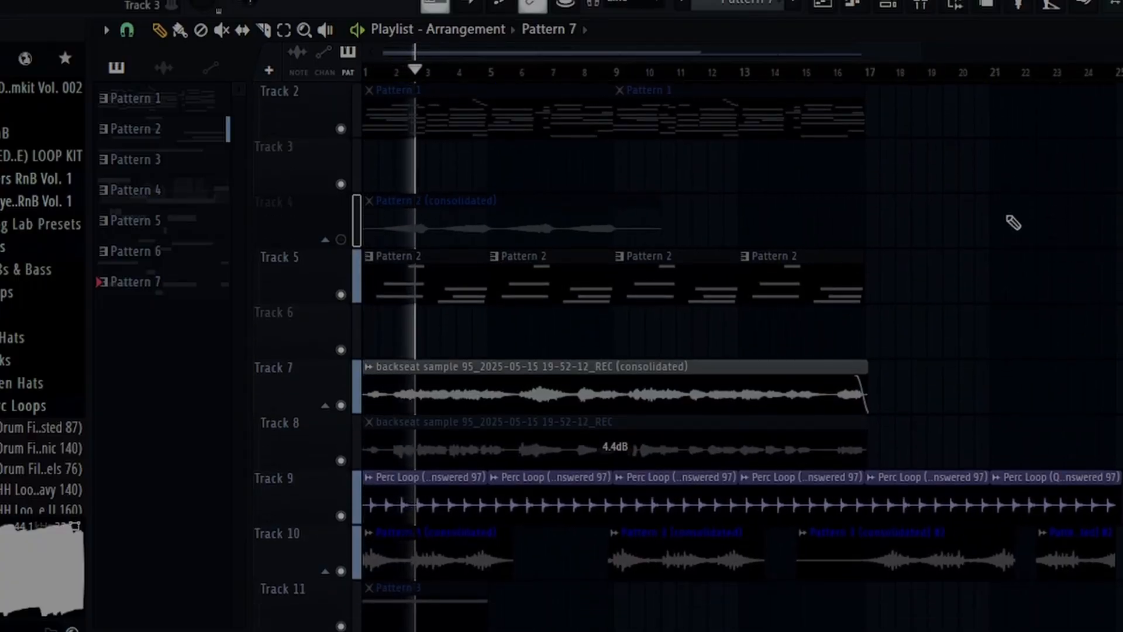
pyautogui.scroll(2, 1013, 223)
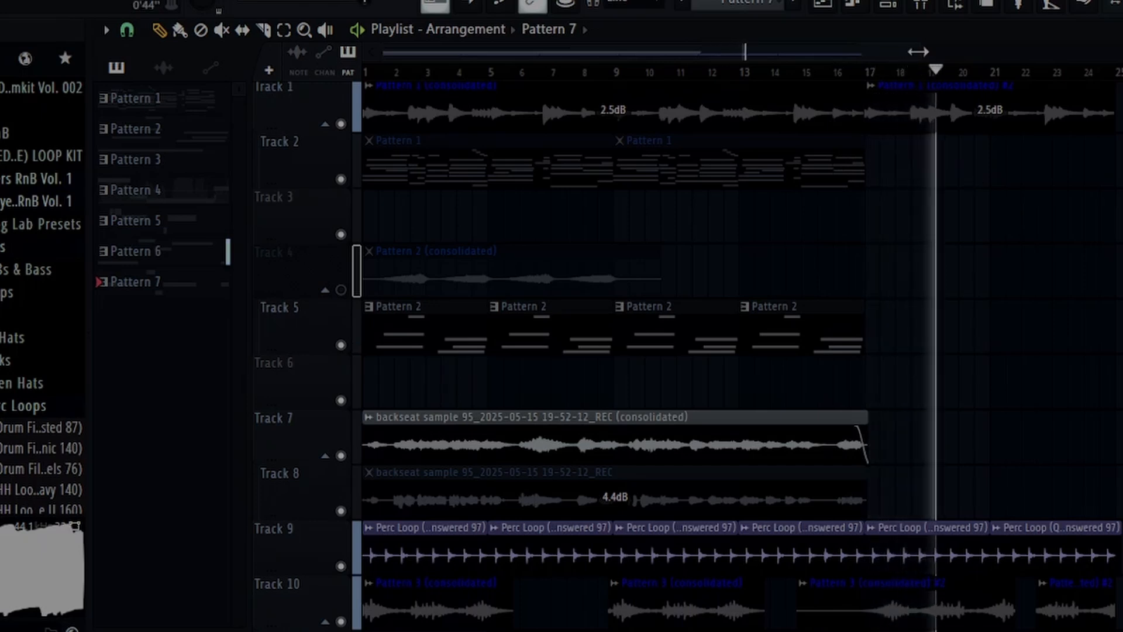
pyautogui.moveTo(918, 52); pyautogui.dragTo(885, 59)
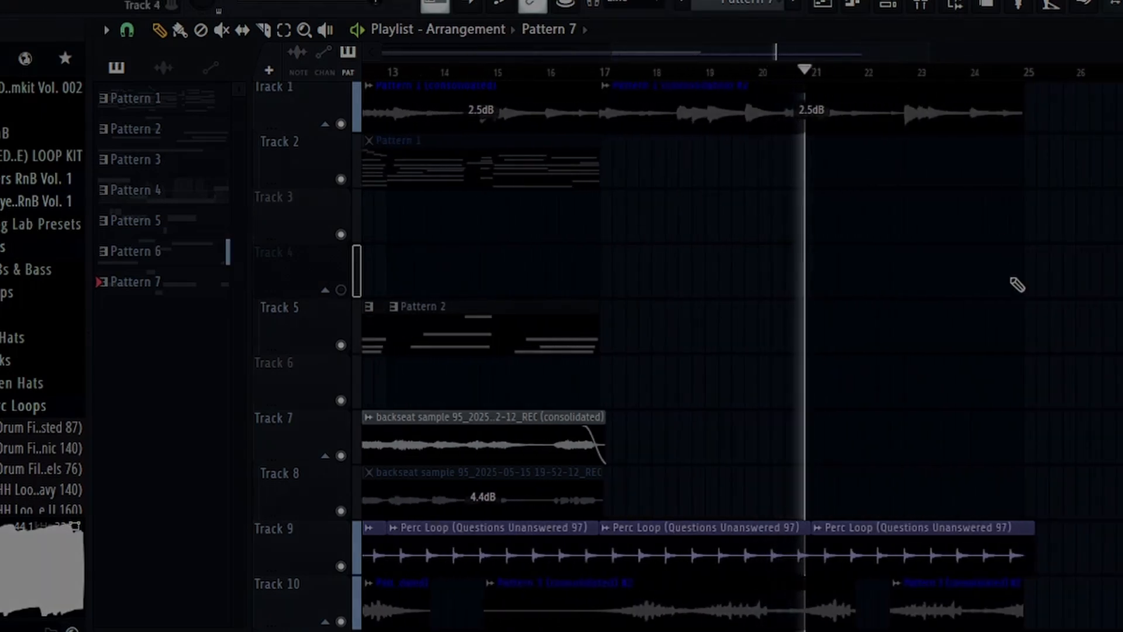
pyautogui.scroll(-6, 1017, 284)
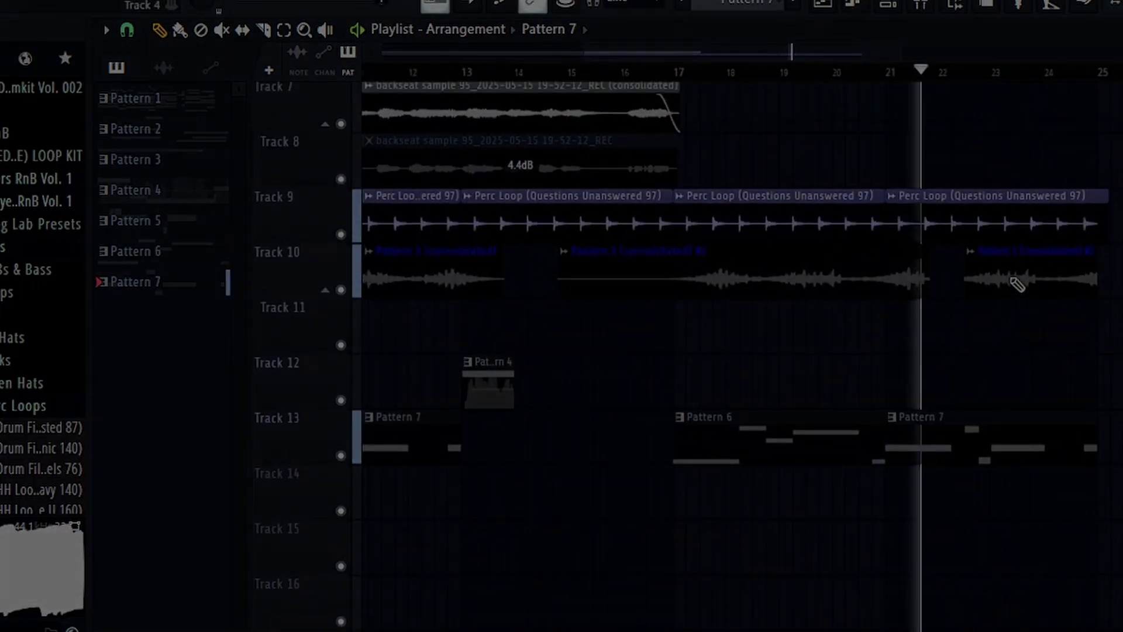
pyautogui.scroll(5, 1017, 285)
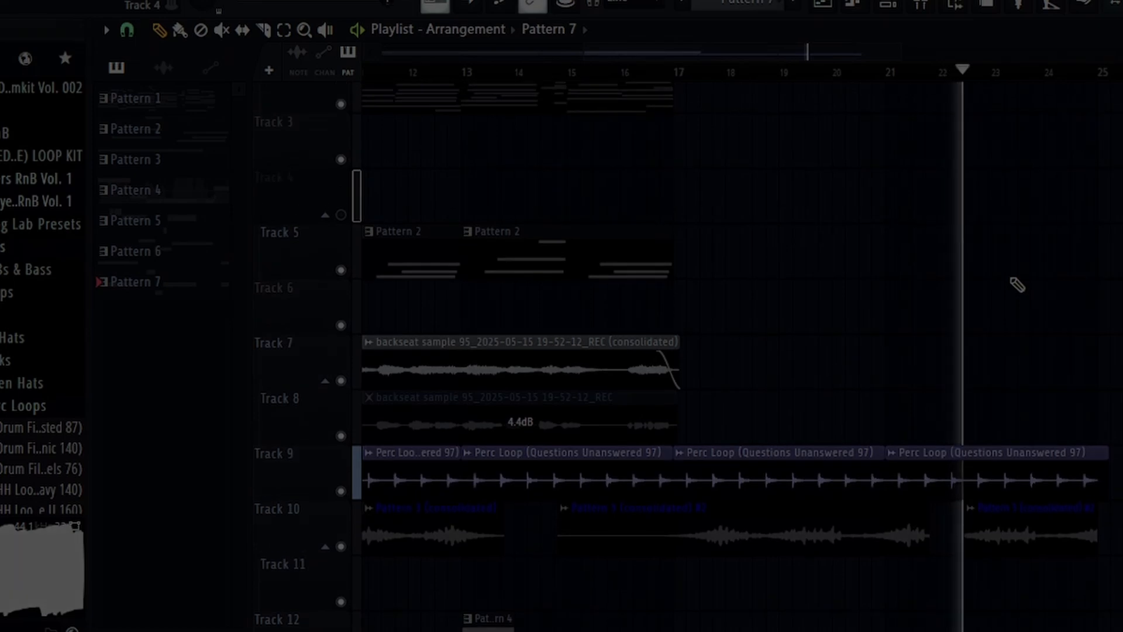